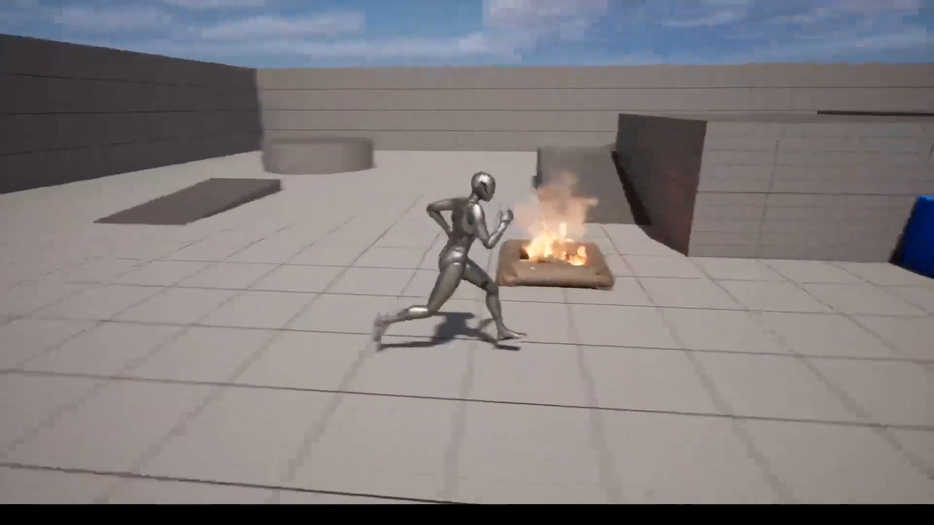
pyautogui.press('a')
pyautogui.press('w')
pyautogui.press('s')
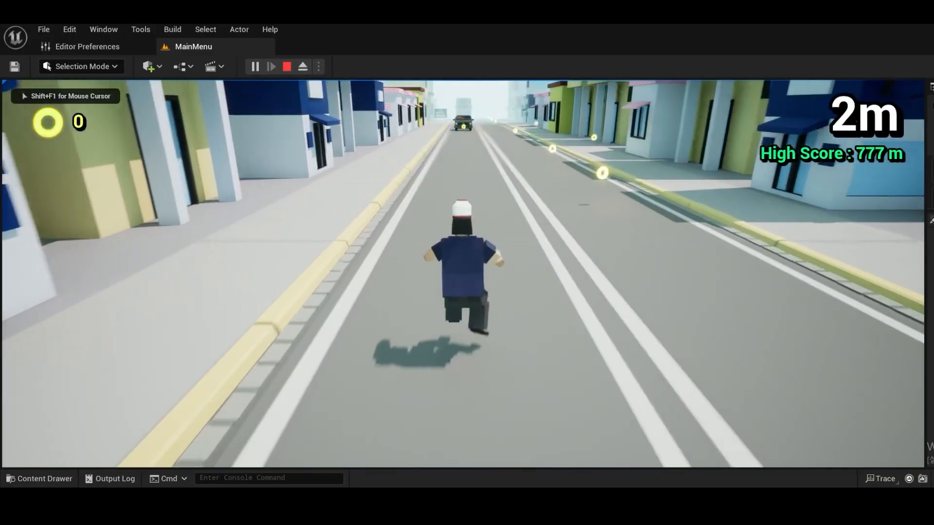
# - Playtest the street runner game, changing lanes and sliding to avoid vehicles and collect rings
pyautogui.press('d')
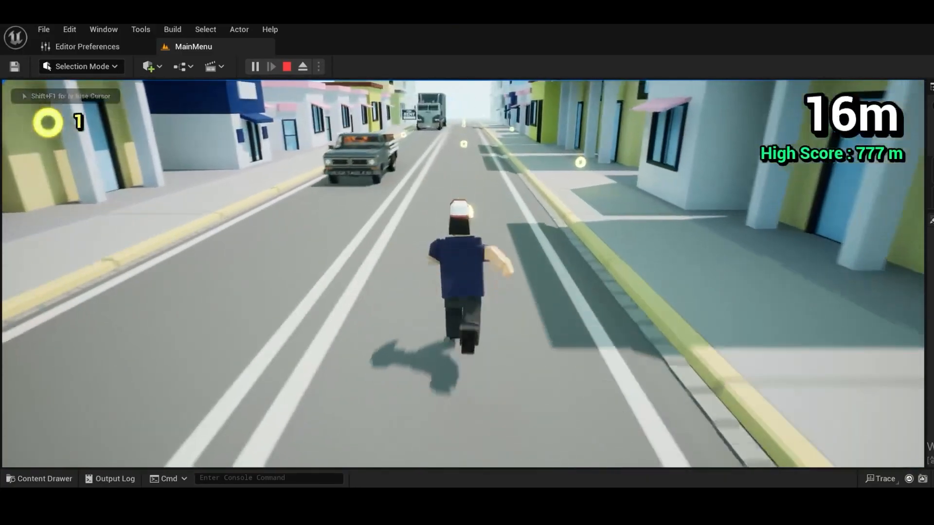
pyautogui.press('d')
pyautogui.press('a')
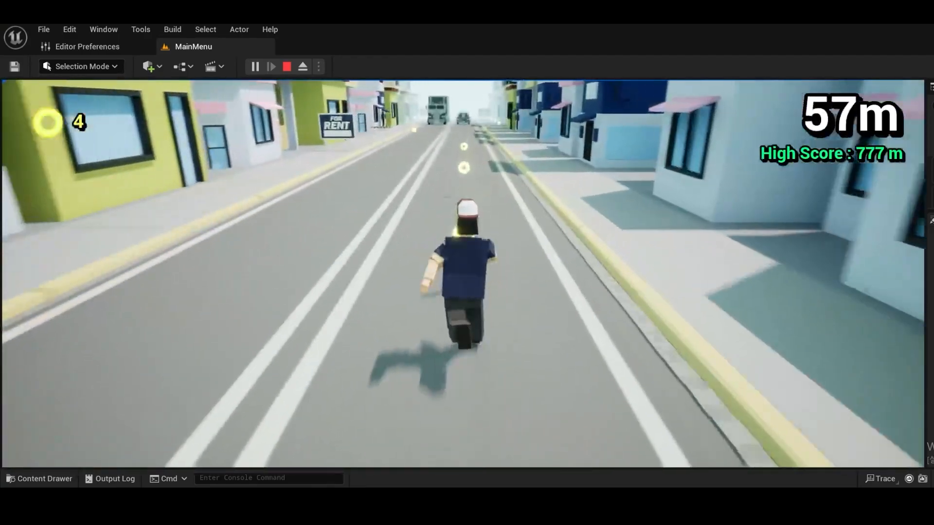
pyautogui.press('s')
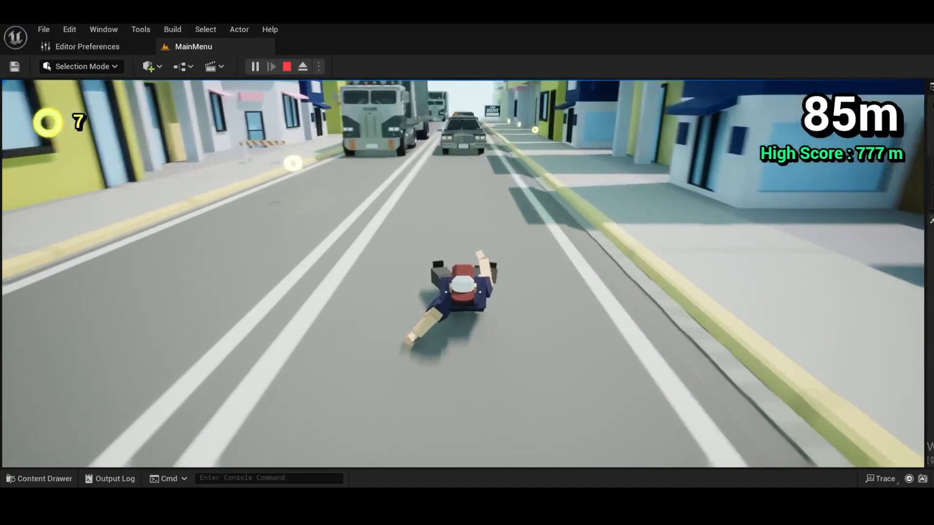
pyautogui.press('d')
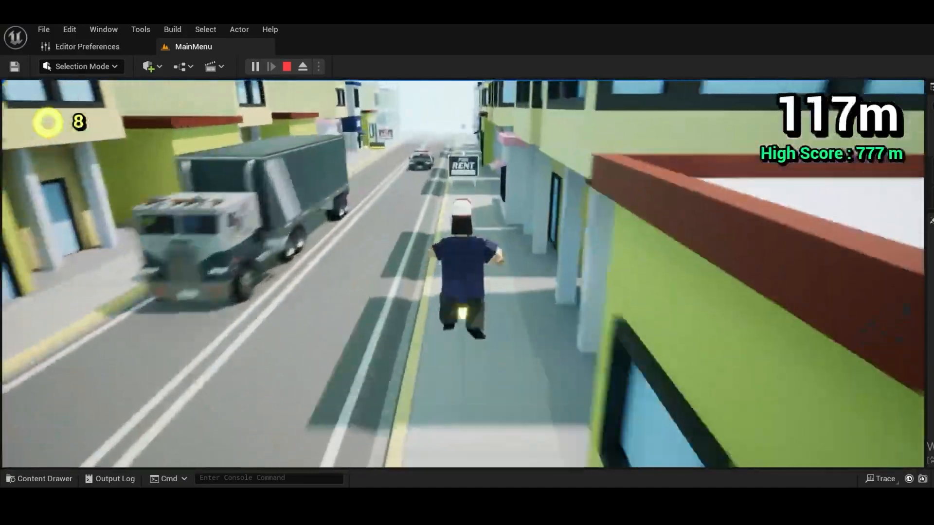
pyautogui.press('a')
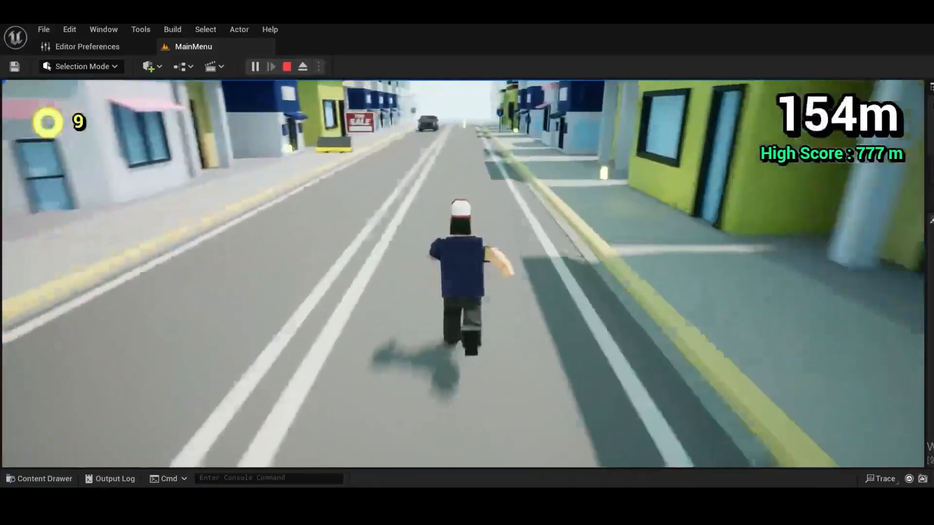
pyautogui.press('d')
pyautogui.press('a')
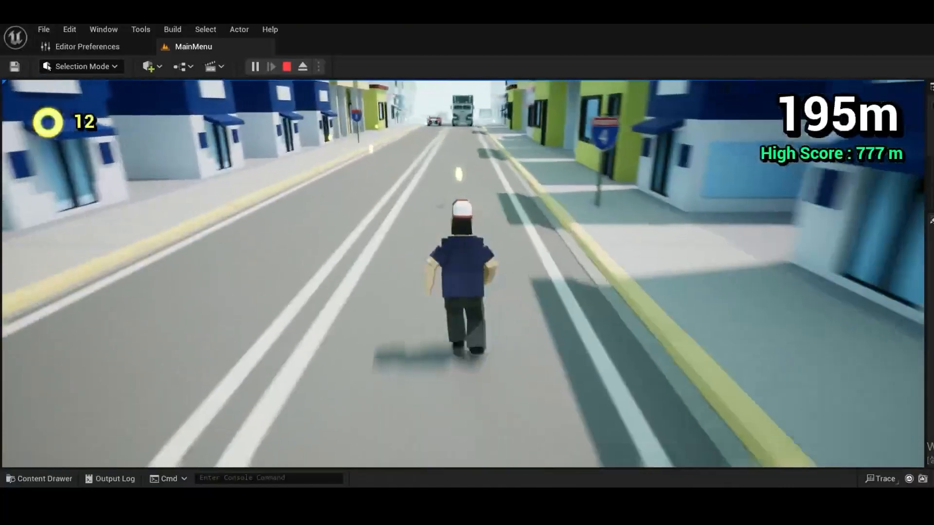
pyautogui.press('a')
pyautogui.press('a')
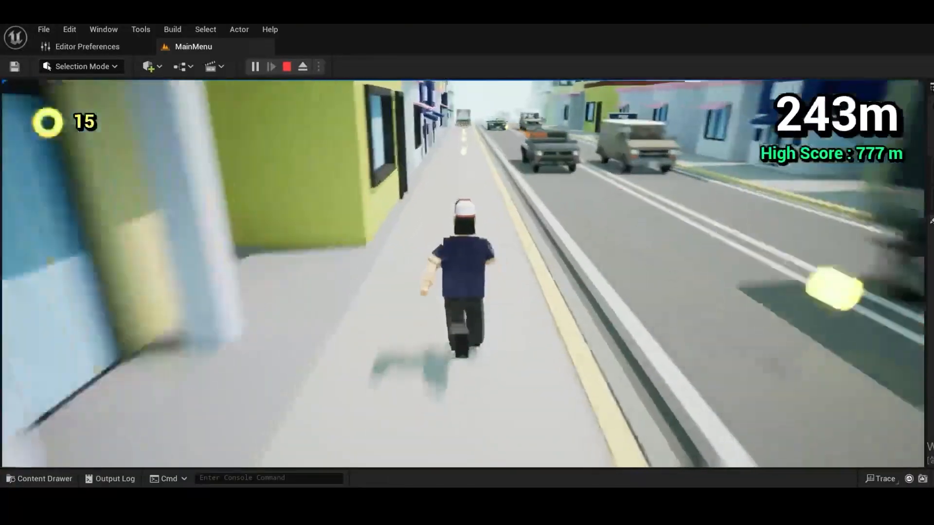
pyautogui.press('d')
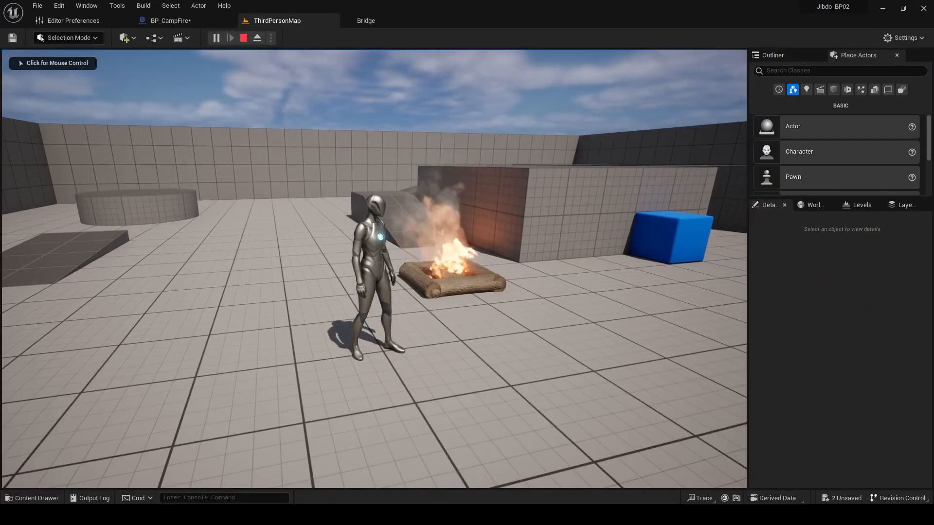
# - Stop the ThirdPersonMap play session and open the Jibdo_Youtube content folder
pyautogui.press('Escape')
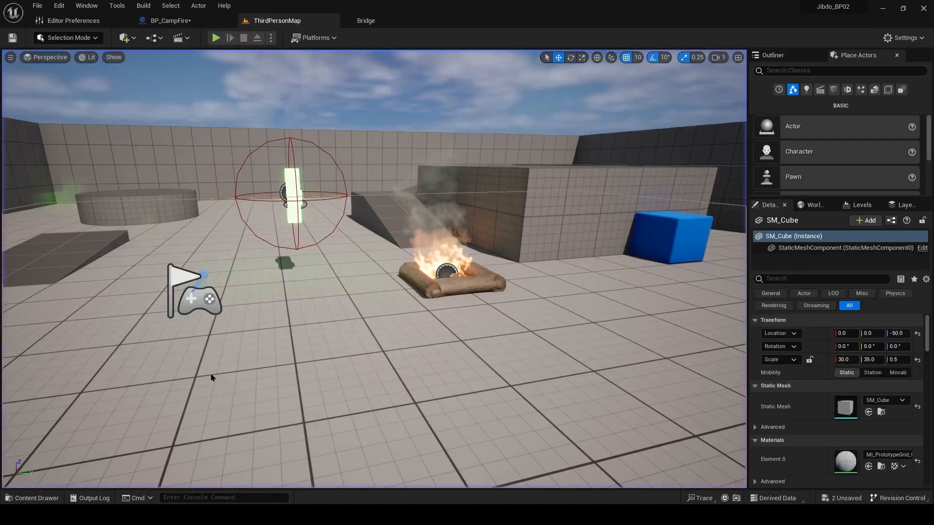
pyautogui.hotkey('ctrl', 'space')
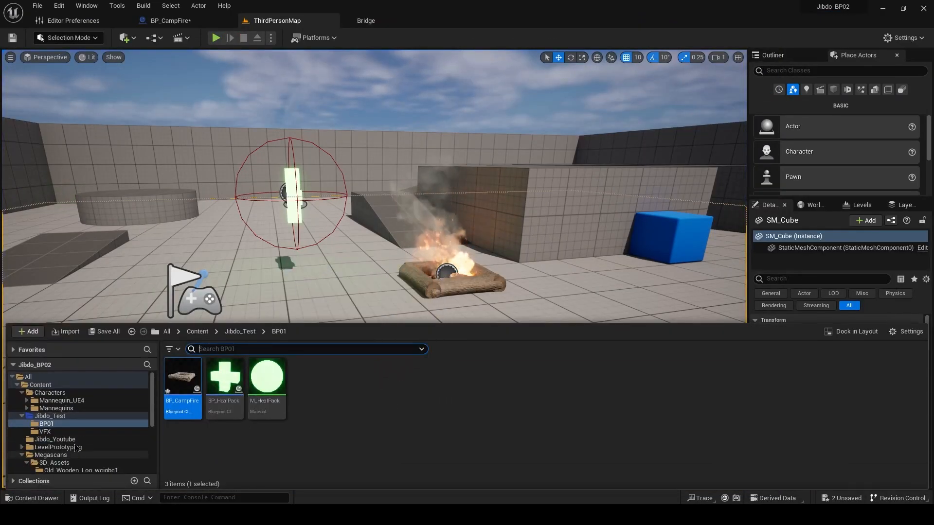
pyautogui.click(54, 416)
pyautogui.rightClick(274, 408)
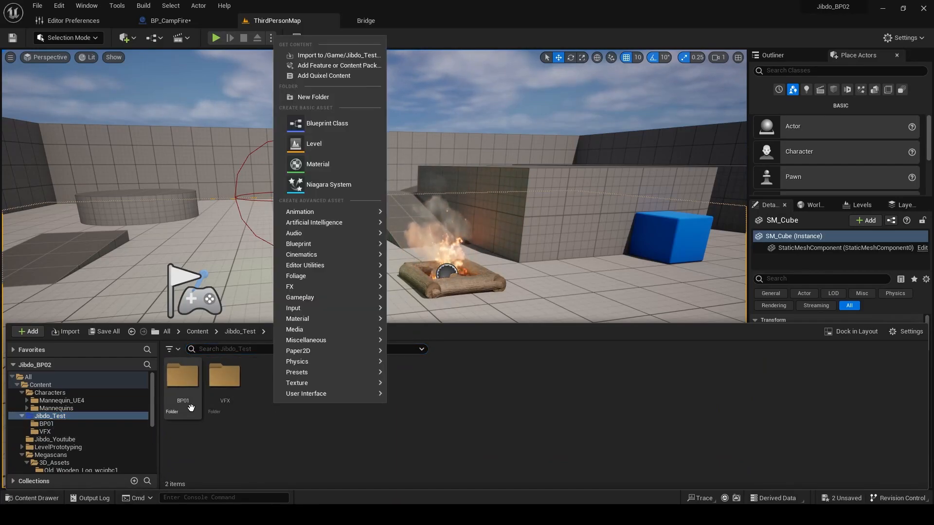
pyautogui.click(49, 440)
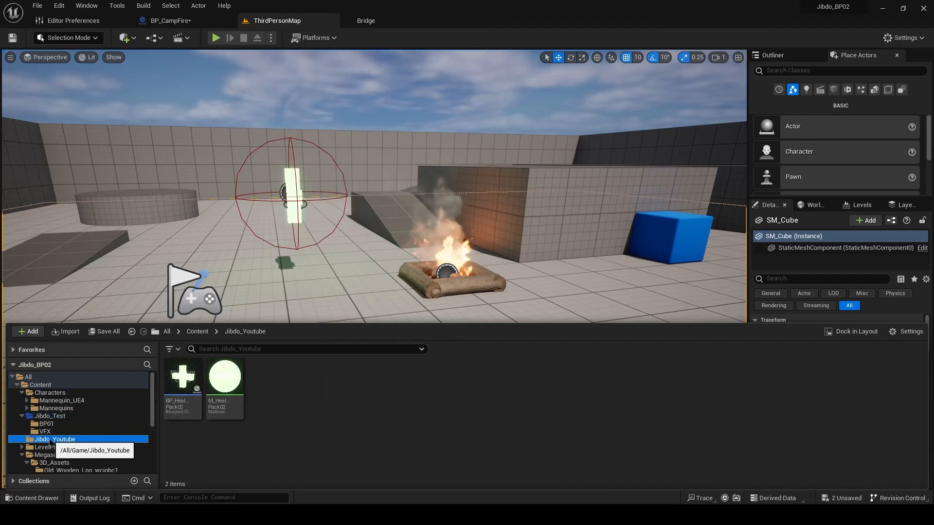
pyautogui.click(289, 390)
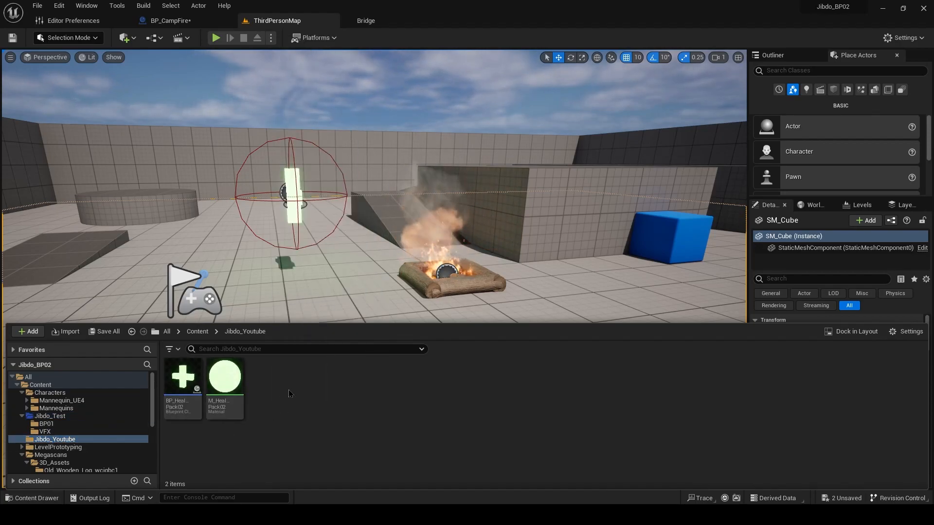
# - Create an Actor Blueprint class named BP_CampFire02 in the Jibdo_Youtube folder and open it for editing
pyautogui.rightClick(288, 391)
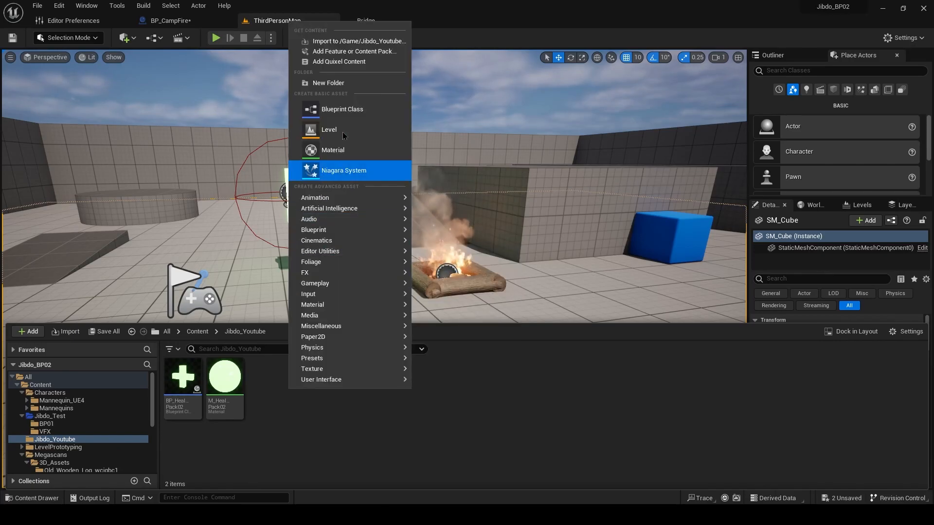
pyautogui.click(353, 112)
pyautogui.click(375, 178)
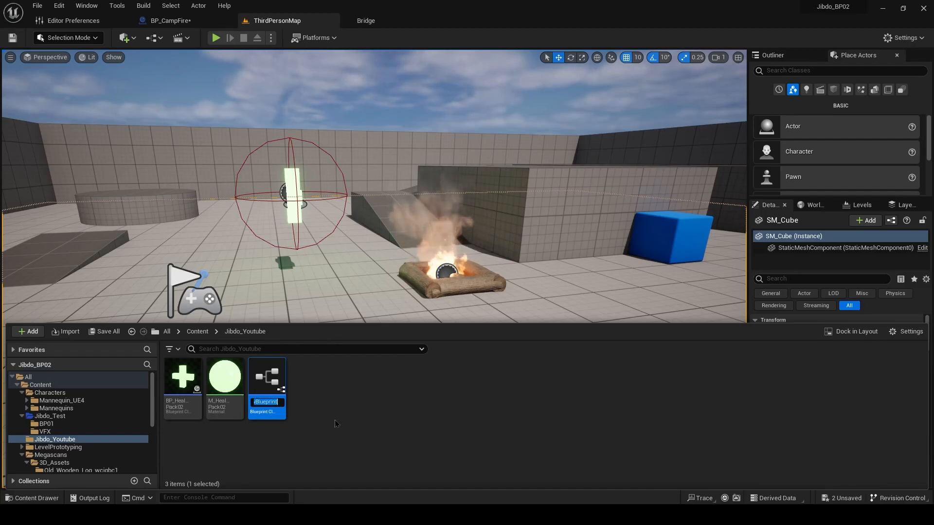
pyautogui.write('BP_')
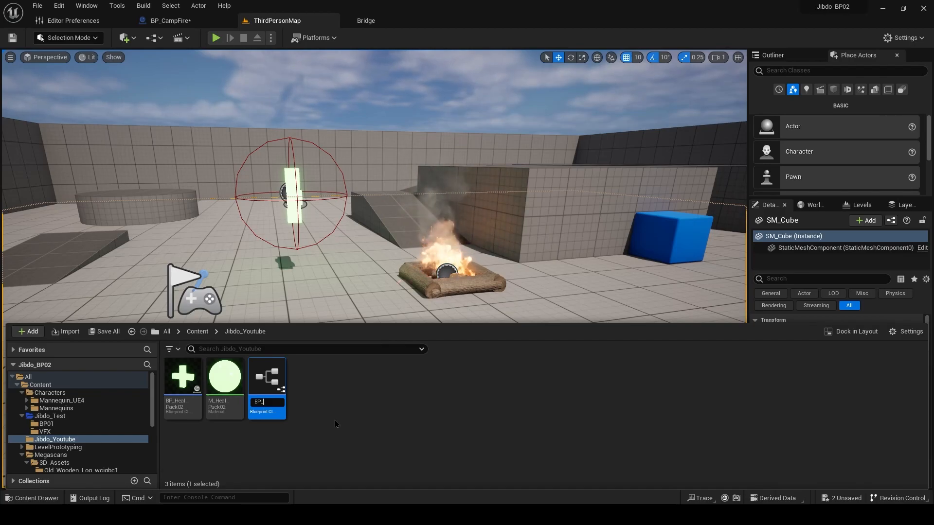
pyautogui.write('CampFire')
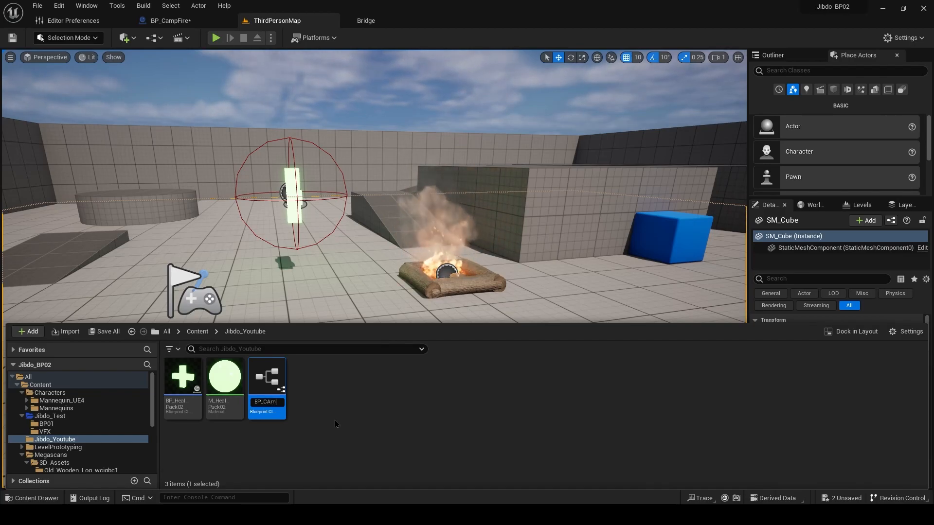
pyautogui.write('02')
pyautogui.press('Return')
pyautogui.press('Return')
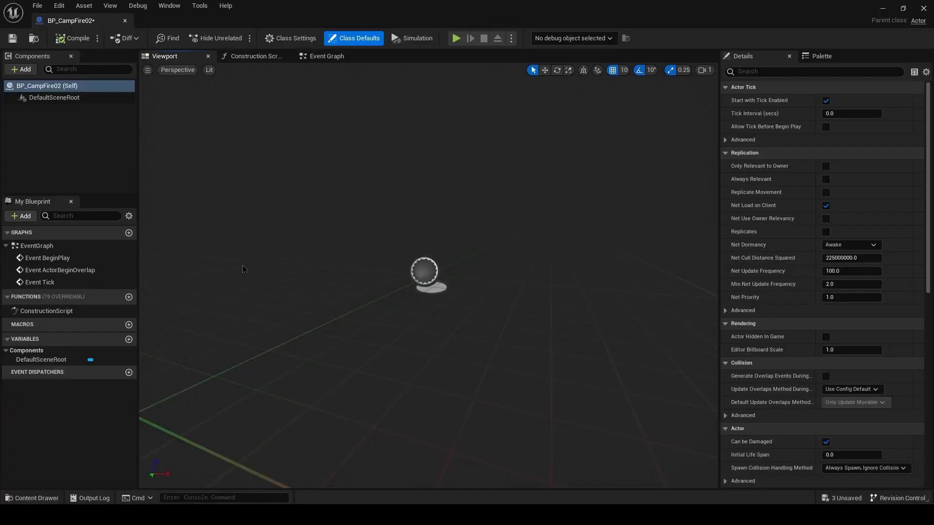
# - From the ThirdPersonMap level, review the Starter Content pack available for the project and dismiss the dialog without adding it
pyautogui.click(55, 139)
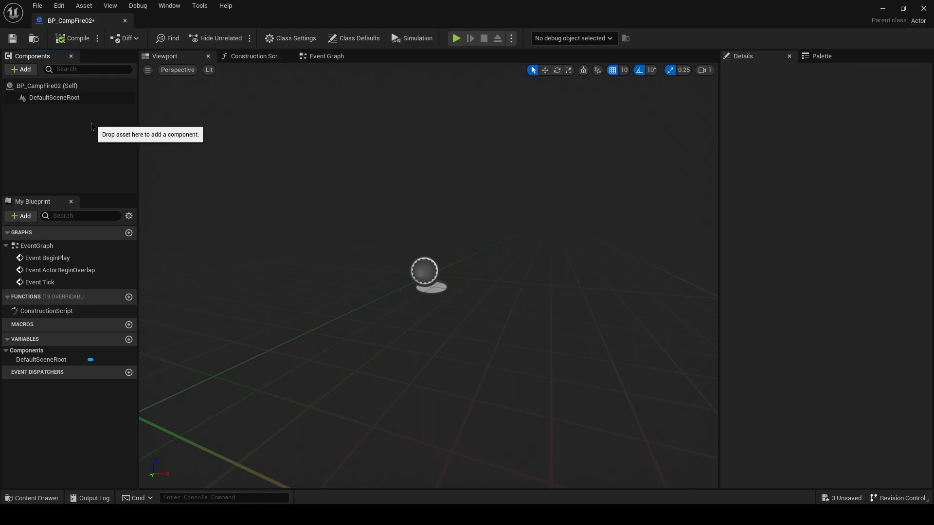
pyautogui.hotkey('ctrl', 'space')
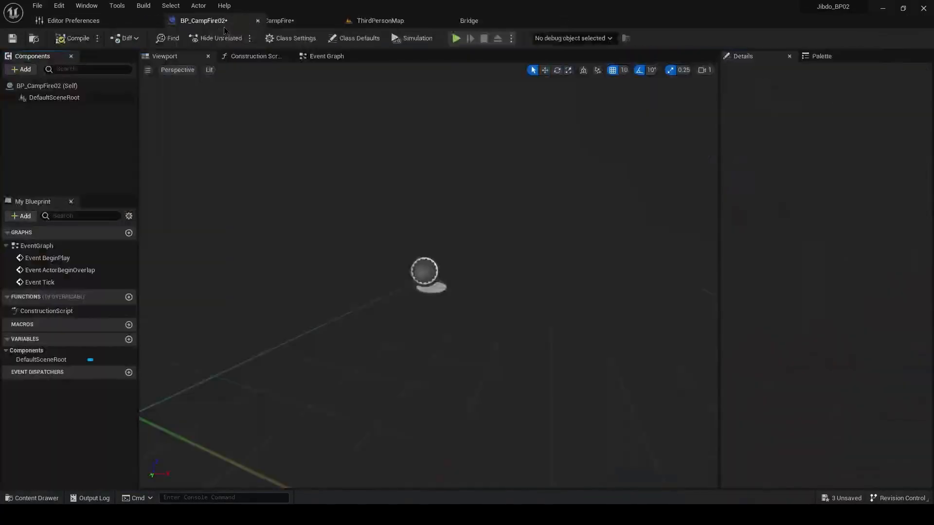
pyautogui.click(375, 21)
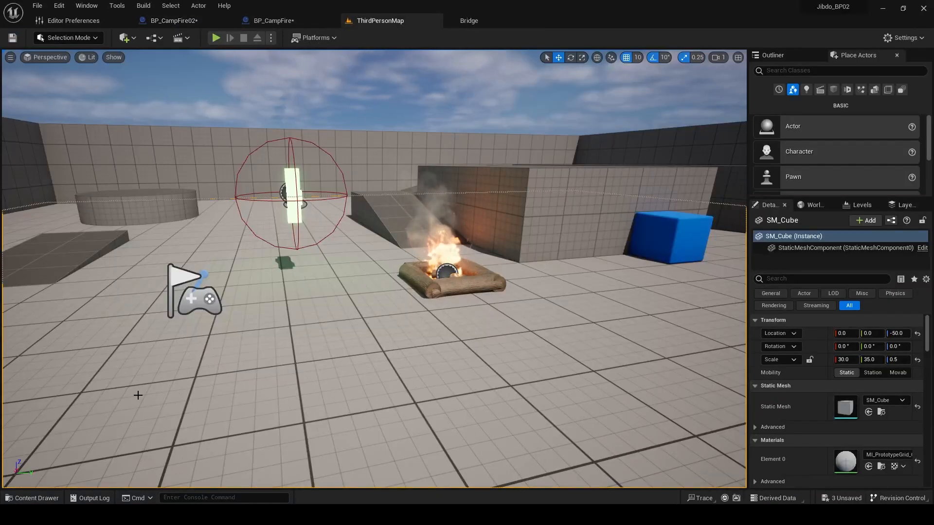
pyautogui.hotkey('ctrl', 'space')
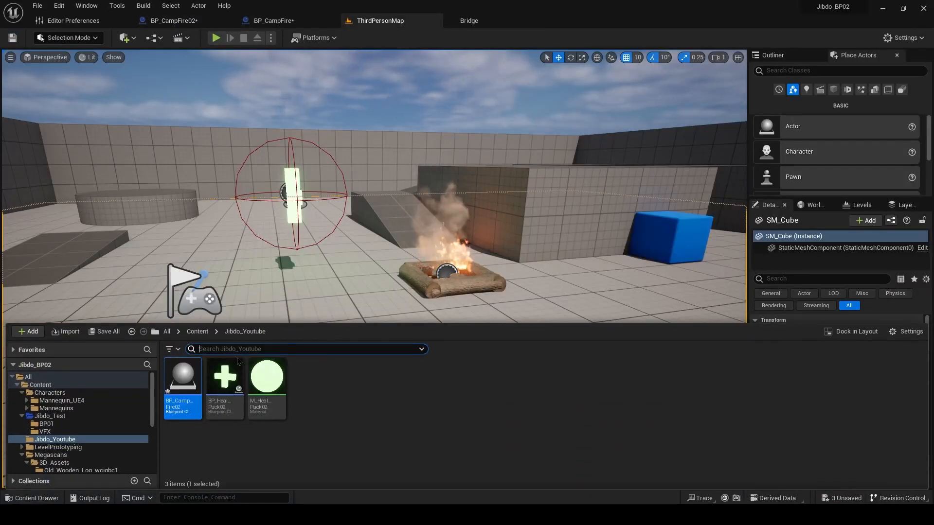
pyautogui.click(35, 333)
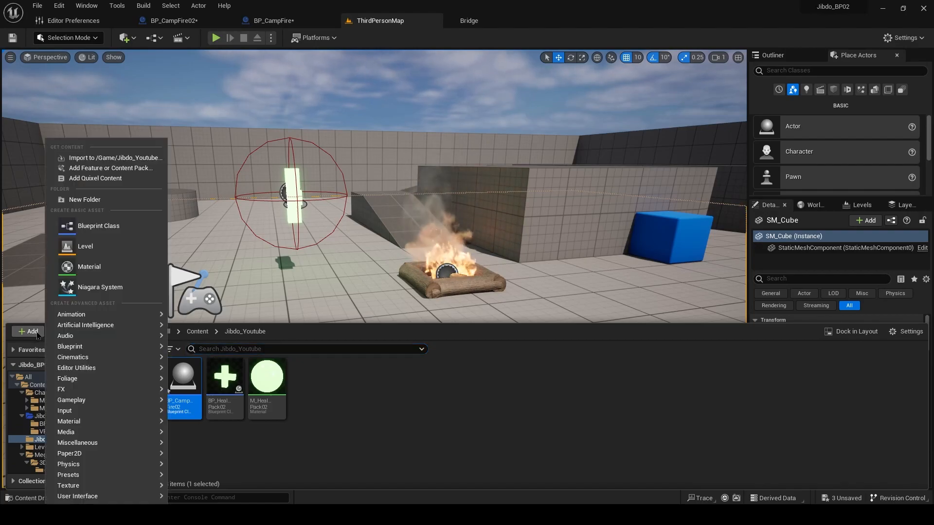
pyautogui.click(124, 169)
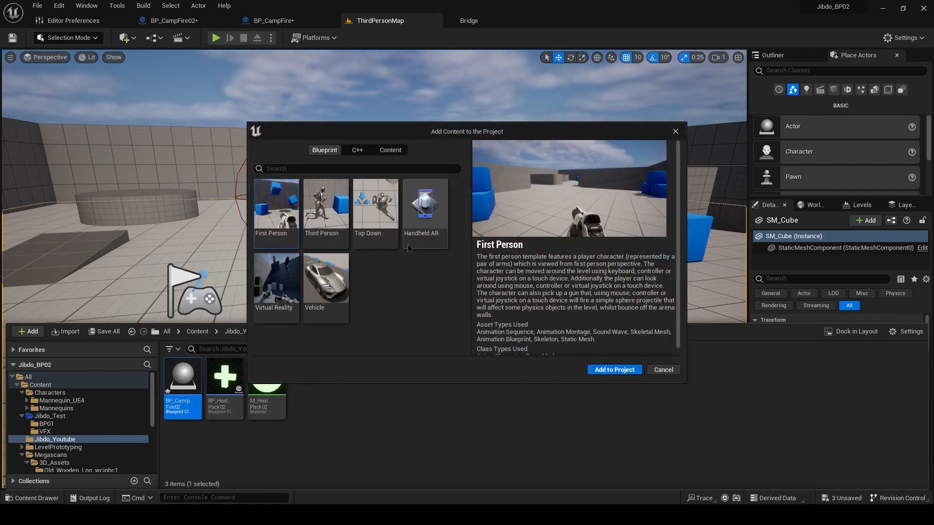
pyautogui.click(400, 153)
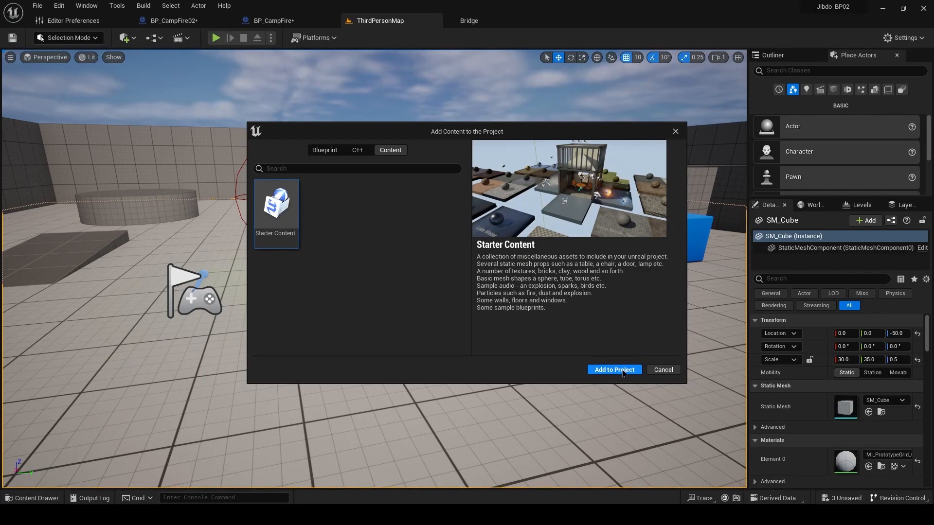
pyautogui.click(667, 374)
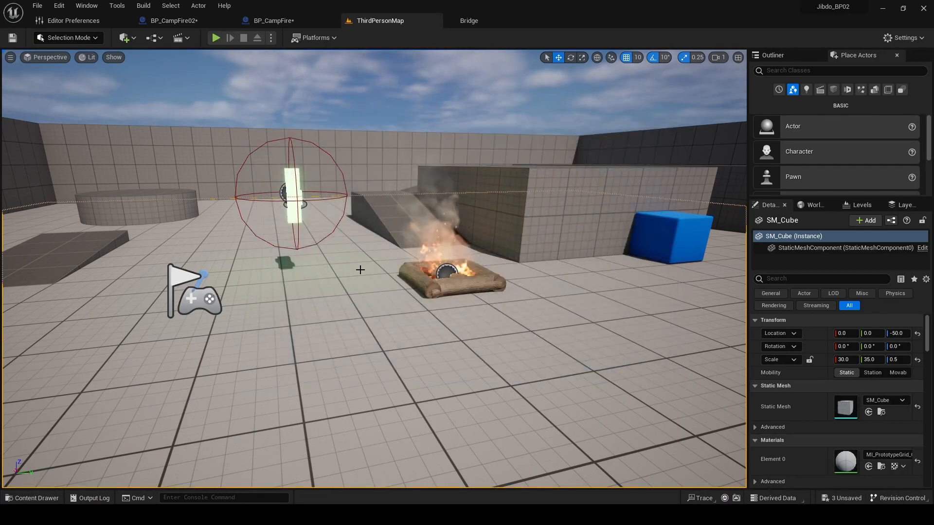
# - Select the existing campfire actor in the level and inspect it
pyautogui.hotkey('ctrl', 'space')
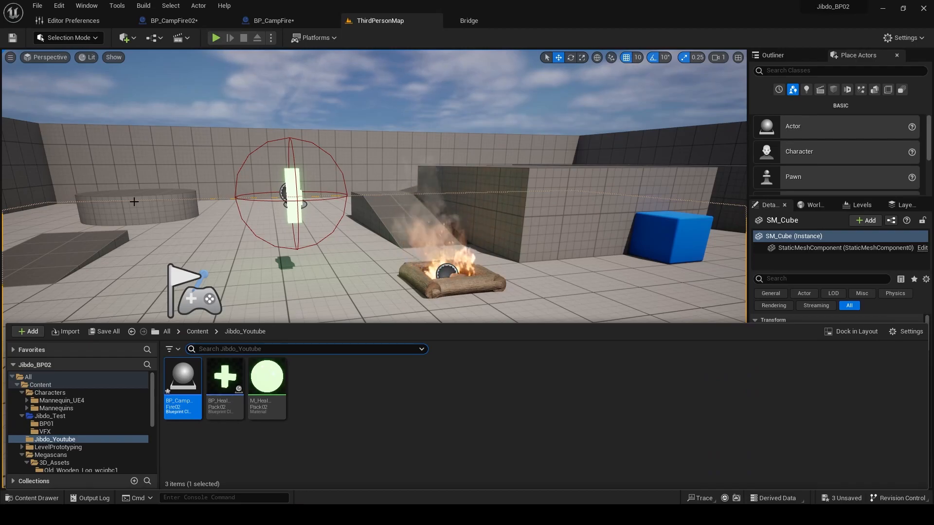
pyautogui.click(441, 282)
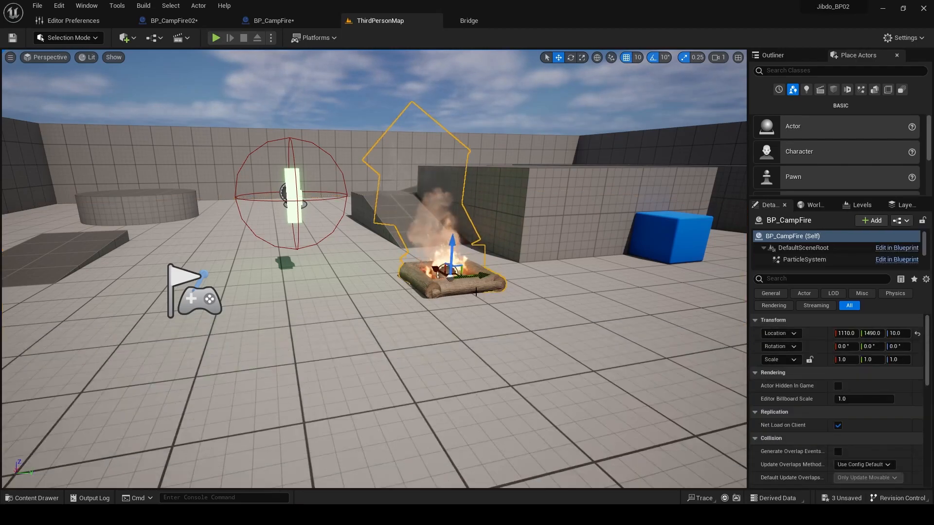
pyautogui.moveTo(440, 282); pyautogui.dragTo(369, 285, button='right')
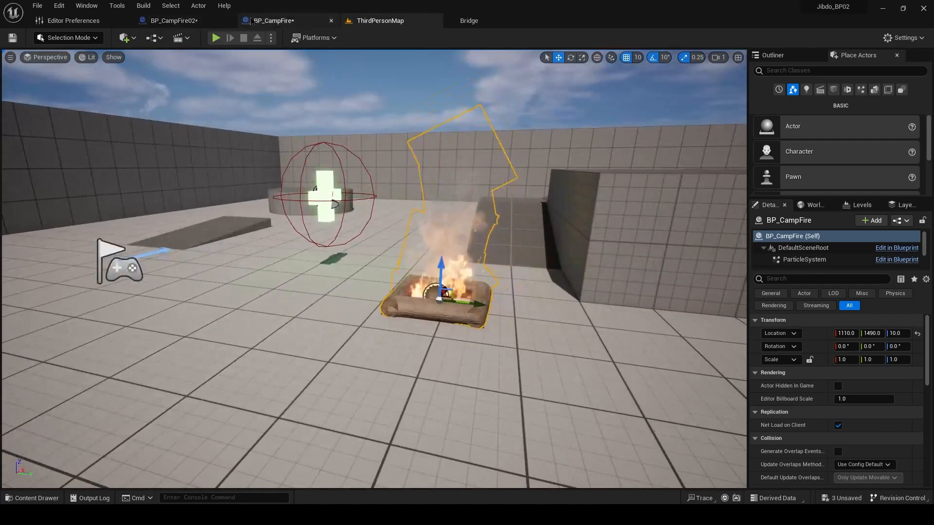
pyautogui.click(171, 21)
pyautogui.click(25, 70)
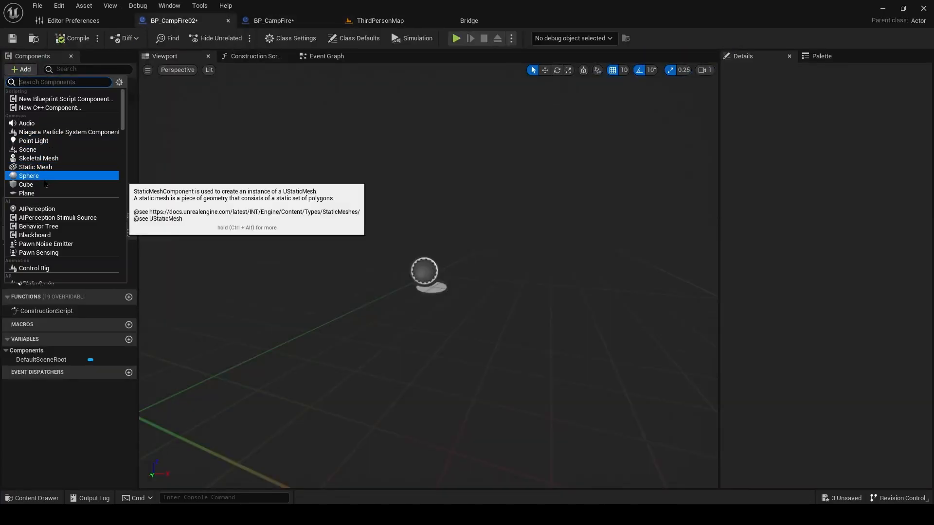
pyautogui.scroll(-3, 45, 194)
pyautogui.scroll(-3, 45, 197)
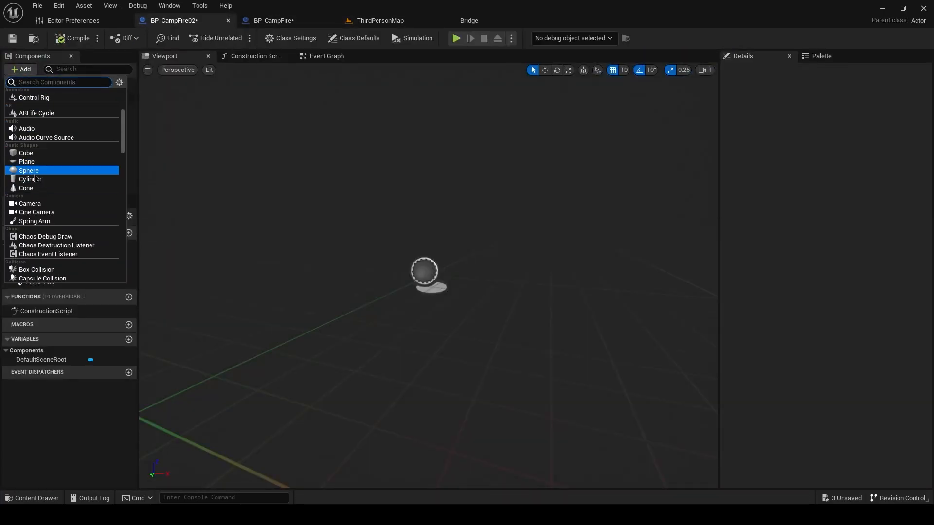
pyautogui.click(40, 62)
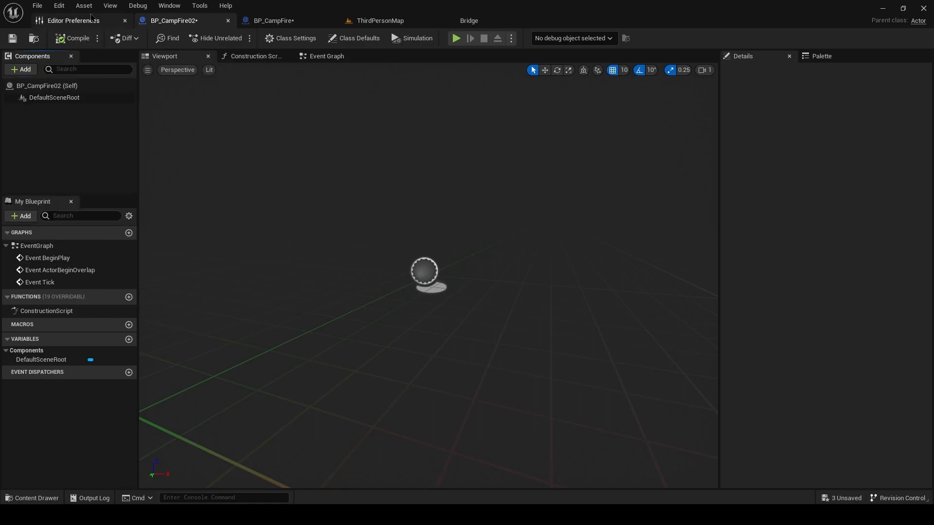
# - Switch to the ThirdPersonMap level, focus on the existing campfire, and open Quixel Bridge
pyautogui.click(380, 20)
pyautogui.press('f')
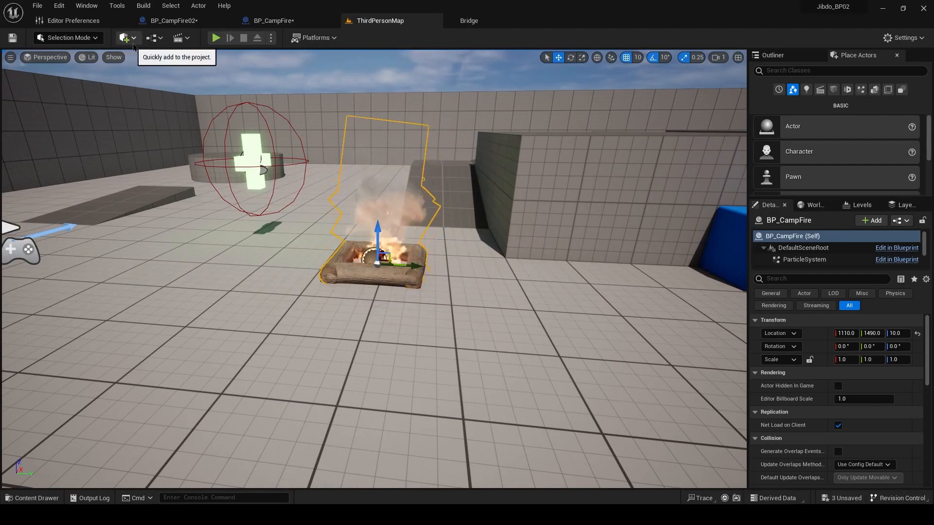
pyautogui.click(133, 43)
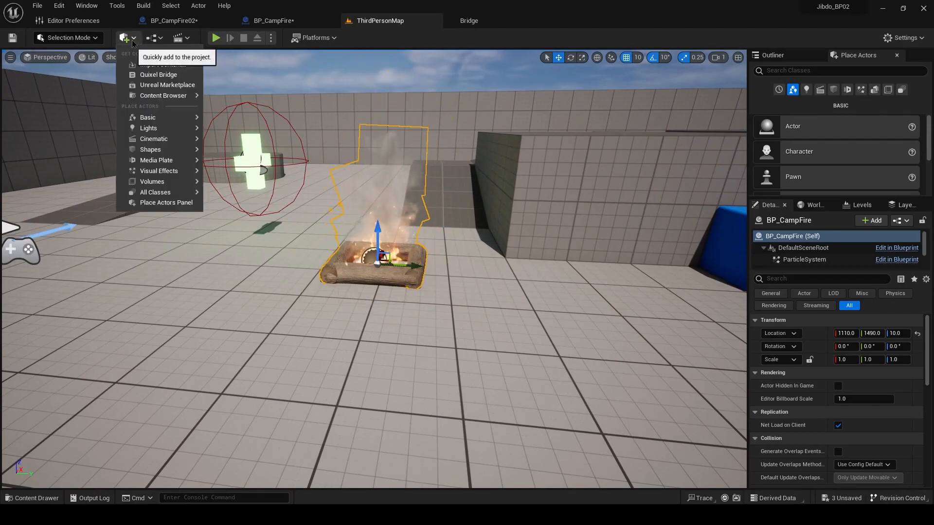
pyautogui.click(159, 75)
# - Browse the Wood assets in Quixel Bridge and add Pine Wood Debris to the project
pyautogui.scroll(20, 249, 122)
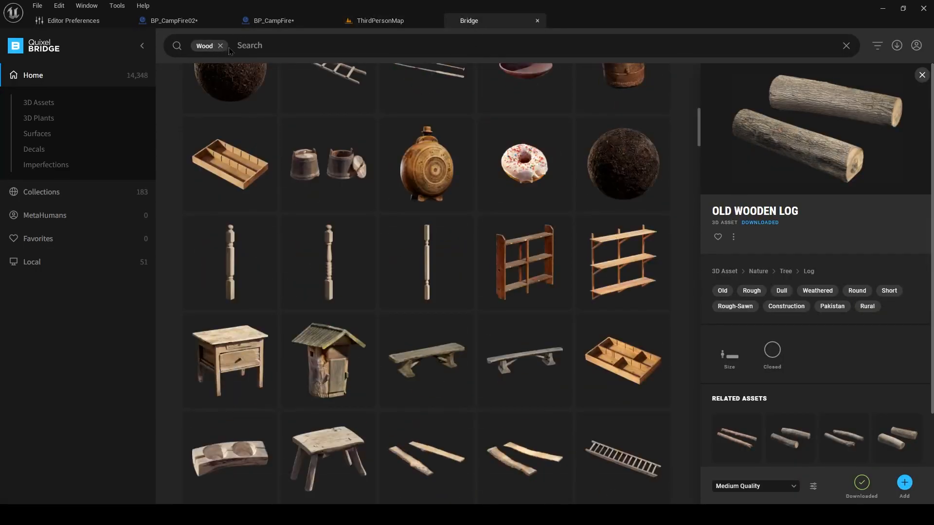
pyautogui.scroll(5, 441, 176)
pyautogui.scroll(-10, 473, 180)
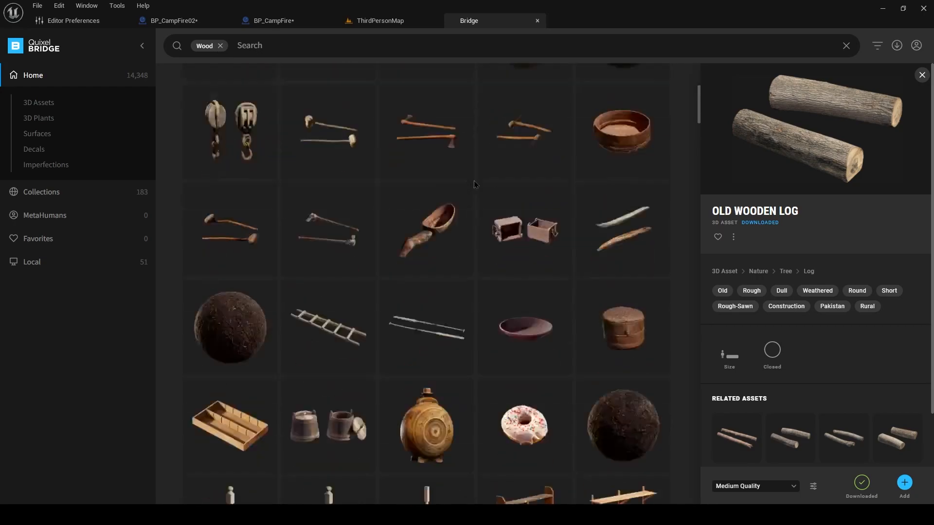
pyautogui.scroll(-10, 500, 235)
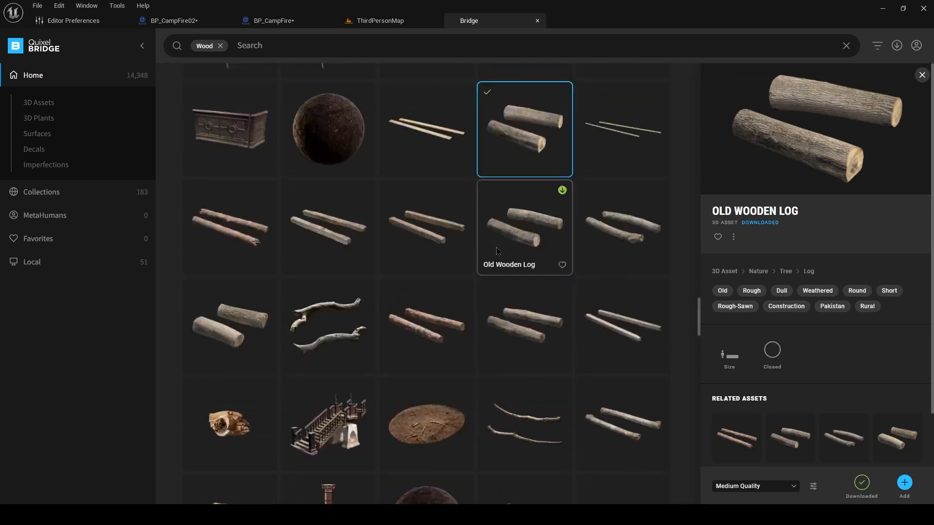
pyautogui.scroll(5, 497, 251)
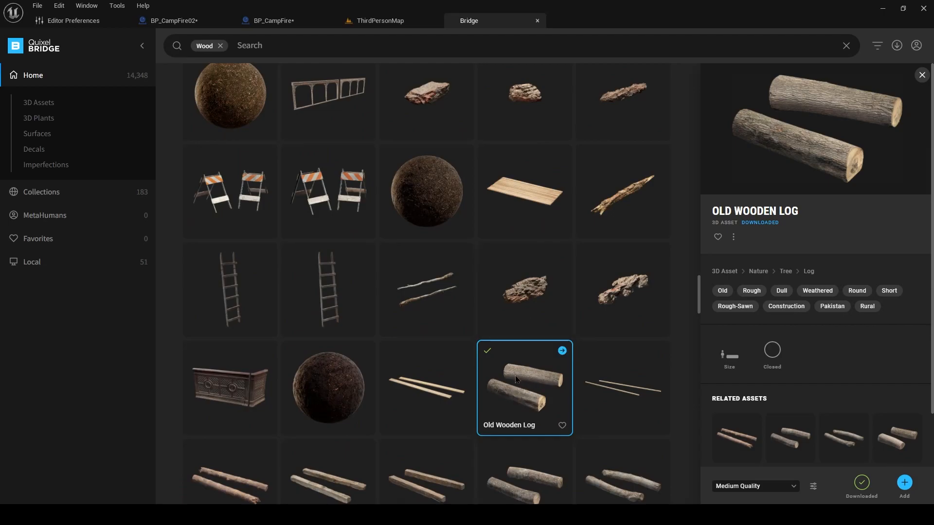
pyautogui.scroll(-10, 515, 377)
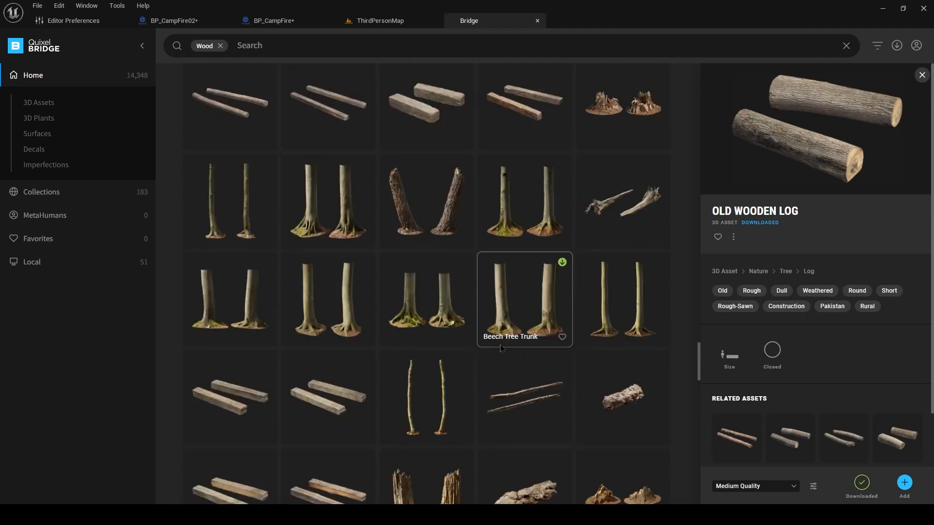
pyautogui.scroll(-5, 499, 344)
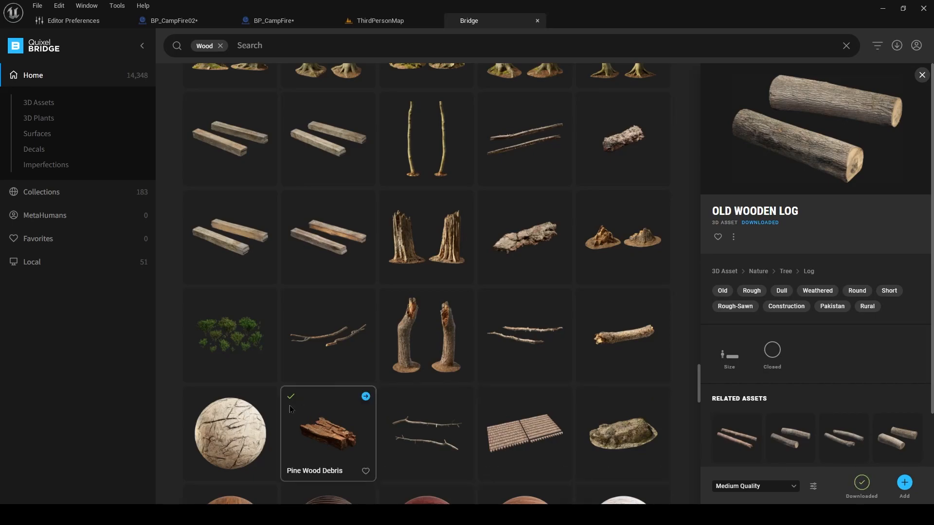
pyautogui.click(365, 396)
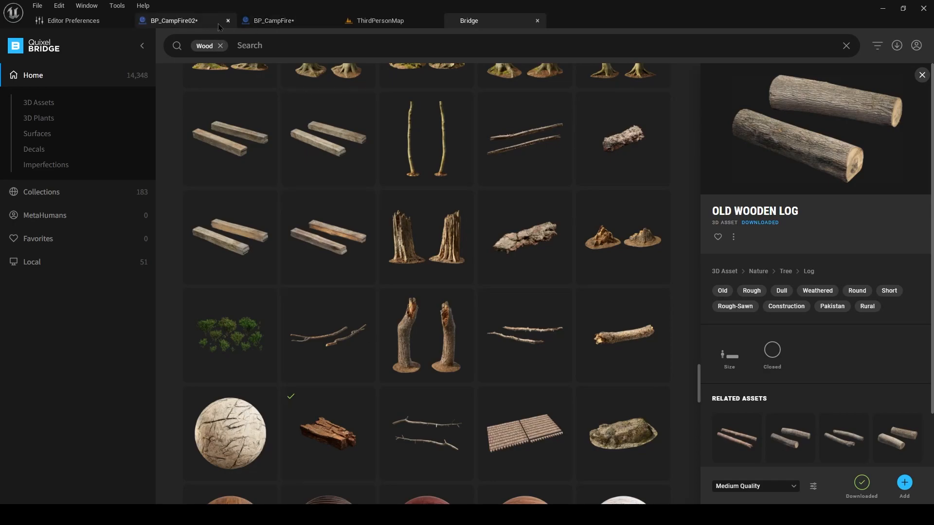
# - Return to BP_CampFire02 and open the Old_Wooden_Log_wcjgbc1 content folder under Megascans/3D_Assets
pyautogui.click(175, 20)
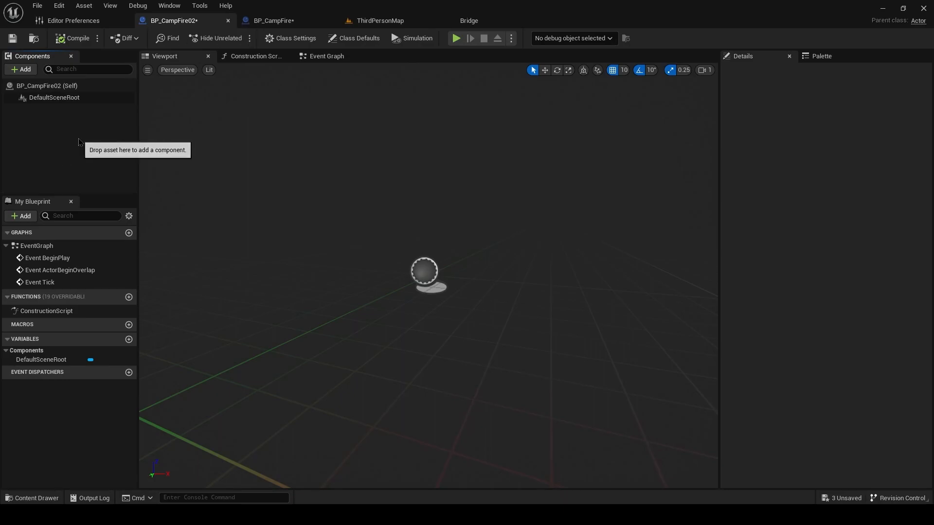
pyautogui.hotkey('ctrl', 'space')
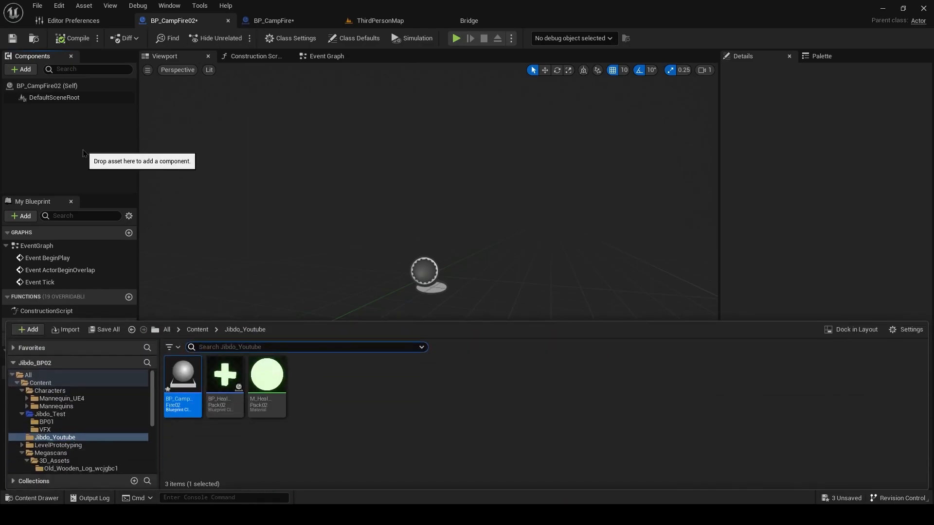
pyautogui.scroll(-2, 88, 414)
pyautogui.scroll(2, 73, 404)
pyautogui.click(49, 383)
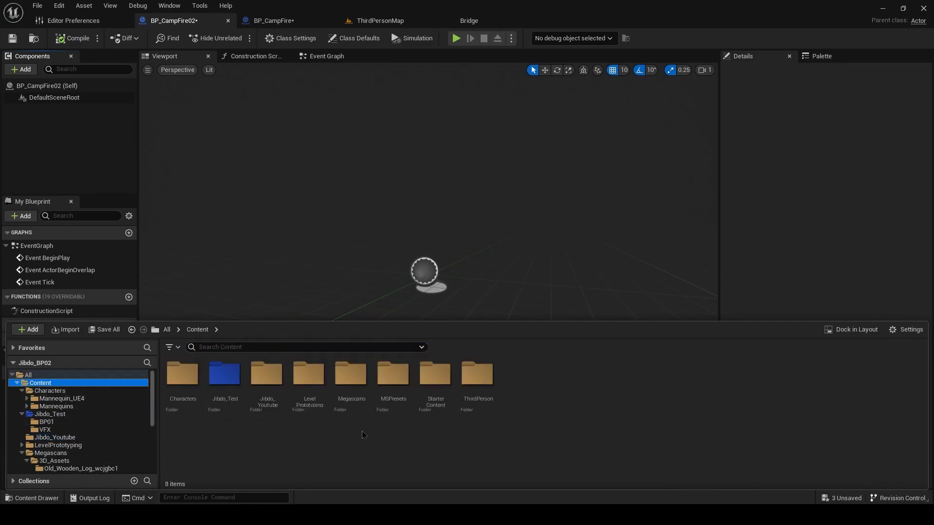
pyautogui.doubleClick(350, 382)
pyautogui.rightClick(350, 389)
pyautogui.click(233, 402)
pyautogui.click(190, 376)
pyautogui.doubleClick(189, 376)
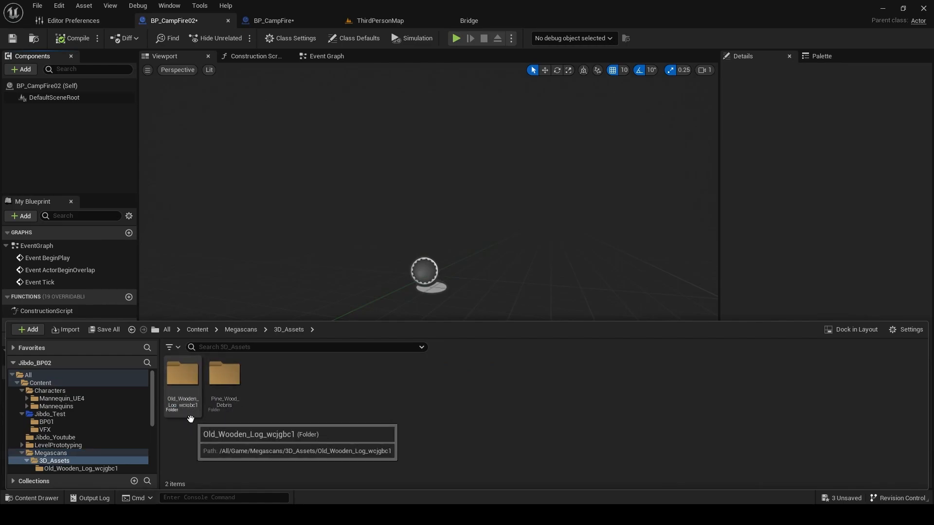
pyautogui.doubleClick(190, 389)
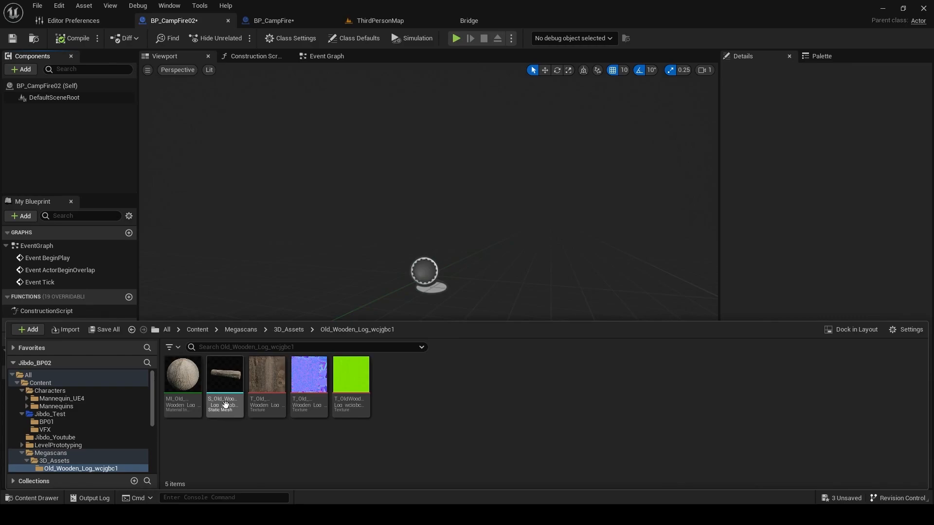
# - Preview the Old Wooden Log static mesh and add it to BP_CampFire02 as a component, leaving it selected
pyautogui.moveTo(225, 407)
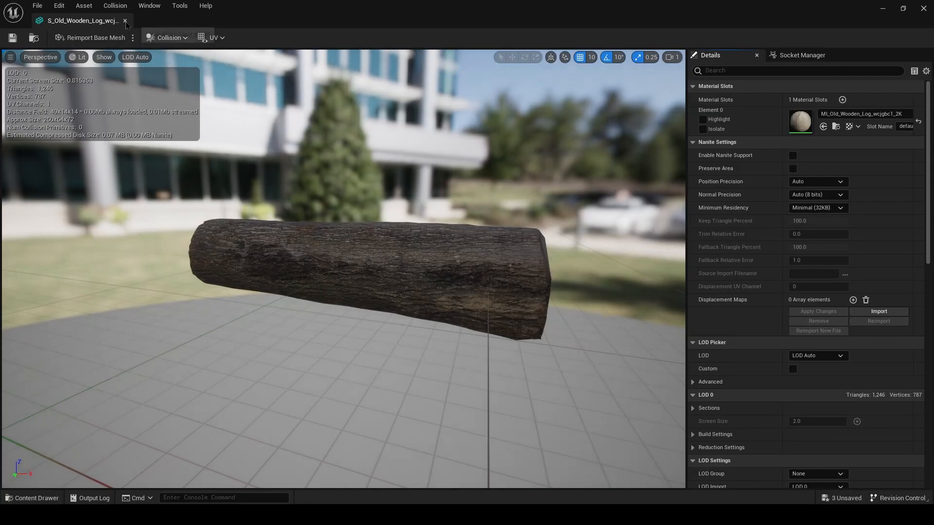
pyautogui.click(125, 21)
pyautogui.hotkey('ctrl', 'space')
pyautogui.moveTo(225, 382); pyautogui.dragTo(364, 258)
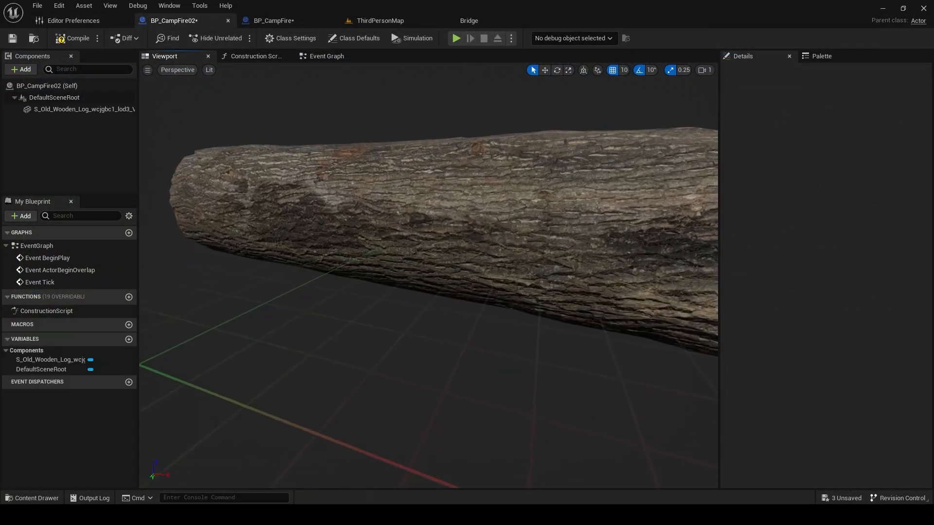
pyautogui.moveTo(381, 301); pyautogui.dragTo(381, 301, button='right')
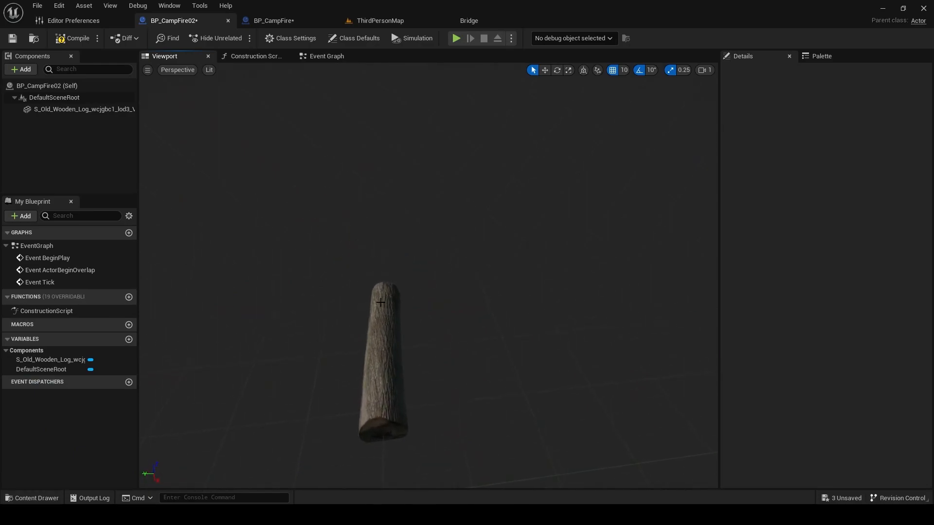
pyautogui.click(73, 109)
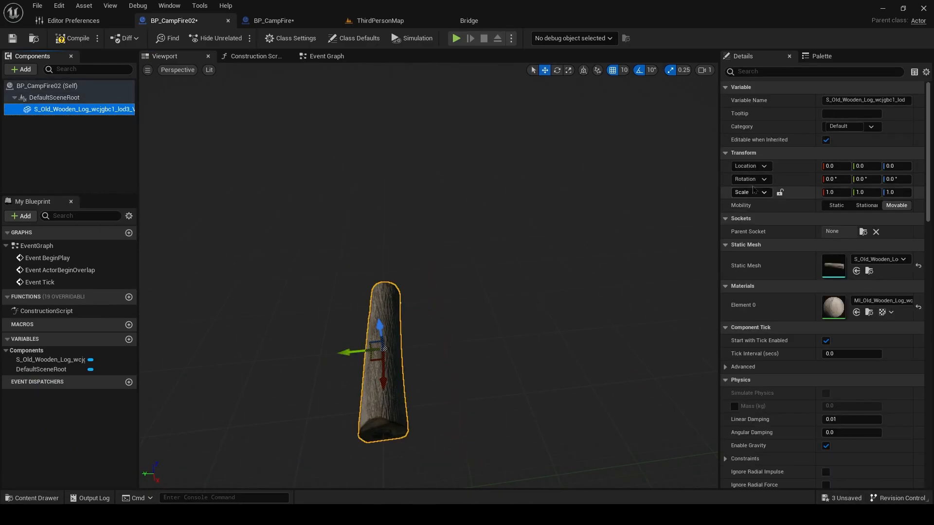
# - Try moving the log component to X 364 and reset its location to the default
pyautogui.moveTo(837, 166); pyautogui.dragTo(919, 166)
pyautogui.moveTo(581, 244); pyautogui.dragTo(580, 272, button='right')
pyautogui.moveTo(342, 342); pyautogui.dragTo(342, 342, button='right')
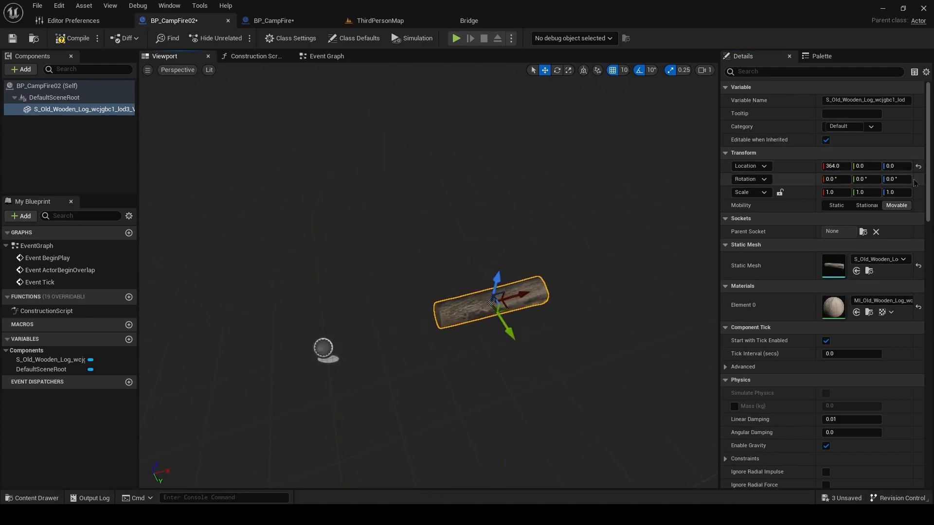
pyautogui.click(919, 167)
pyautogui.moveTo(428, 292); pyautogui.dragTo(316, 291, button='right')
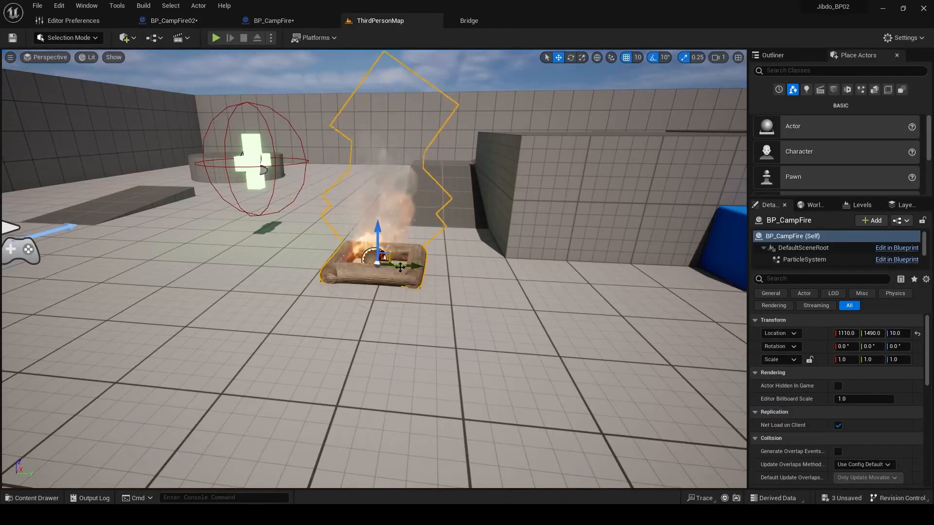
# - Check how the logs are arranged on the campfire in ThirdPersonMap and return to BP_CampFire02
pyautogui.click(380, 21)
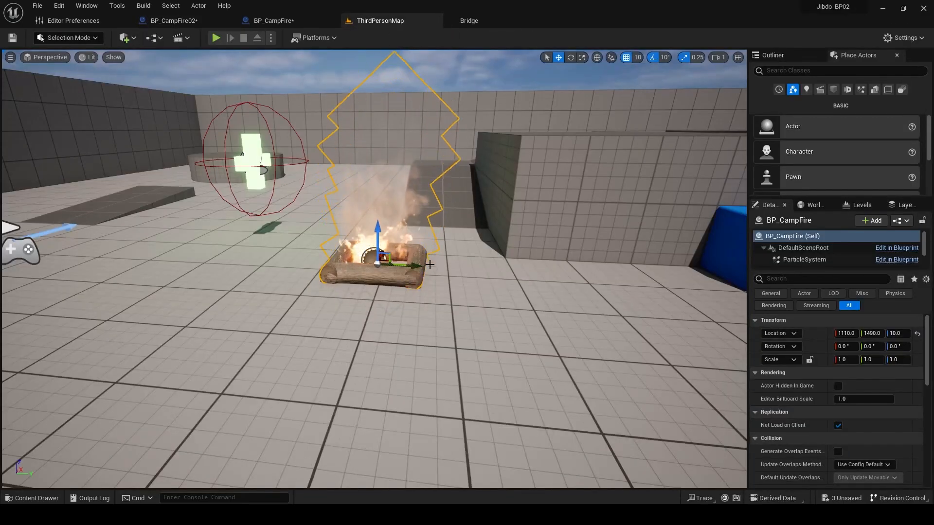
pyautogui.click(174, 21)
pyautogui.moveTo(428, 291); pyautogui.dragTo(454, 297, button='right')
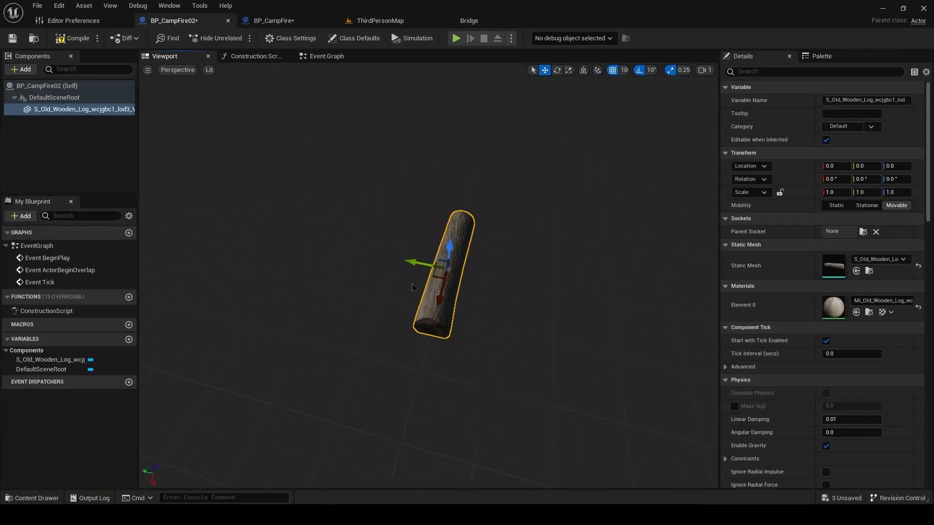
# - With rotation snapping off, rotate the log to about 45° yaw and move it to about X 92, Y 92
pyautogui.press('e')
pyautogui.moveTo(472, 314)
pyautogui.mouseDown()
pyautogui.moveTo(426, 322)
pyautogui.moveTo(471, 315)
pyautogui.mouseUp()
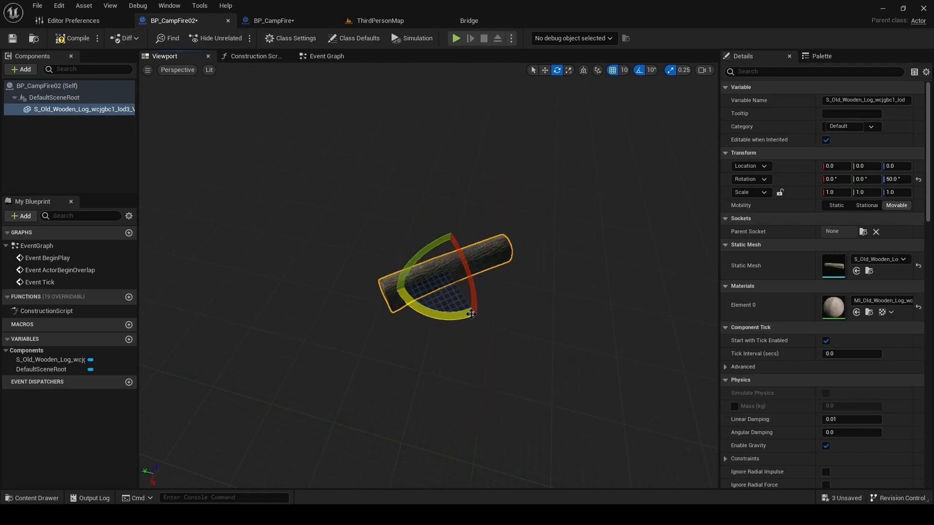
pyautogui.hotkey('ctrl', 'z')
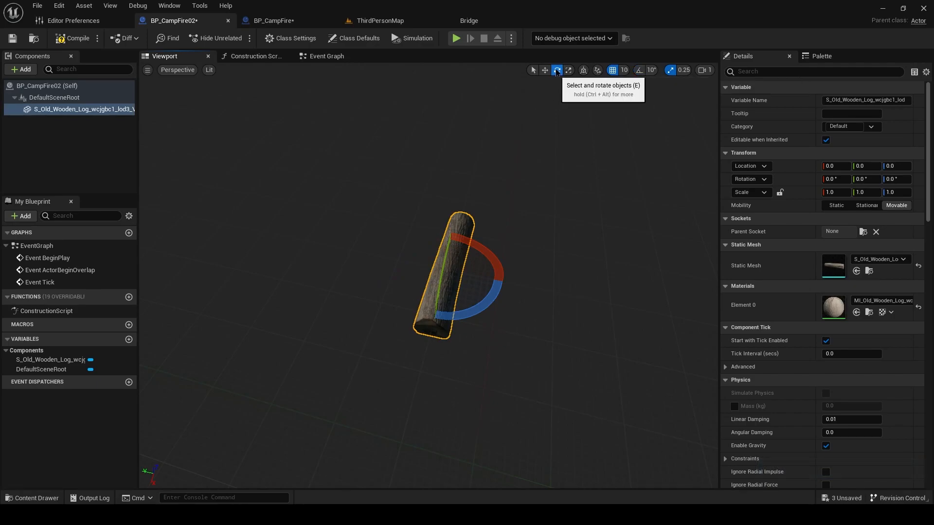
pyautogui.moveTo(465, 318); pyautogui.dragTo(433, 322)
pyautogui.press('w')
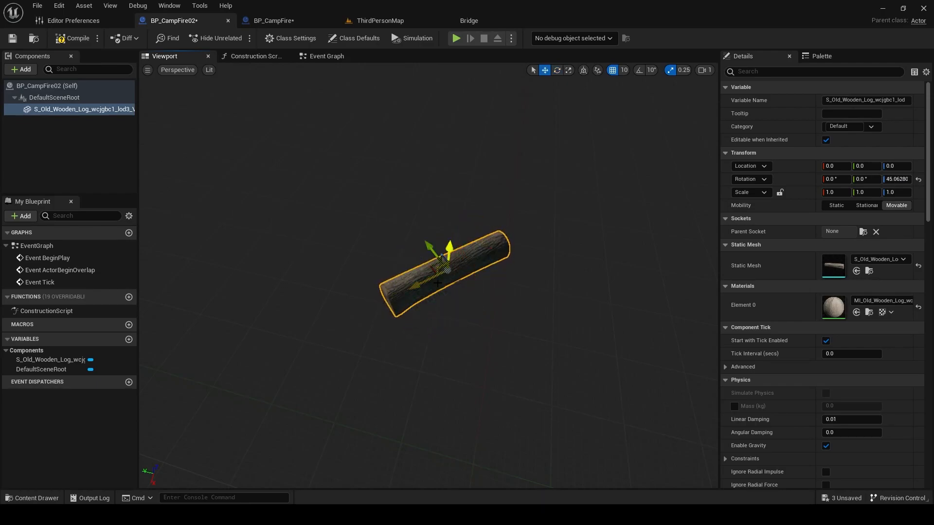
pyautogui.moveTo(424, 281); pyautogui.dragTo(364, 304)
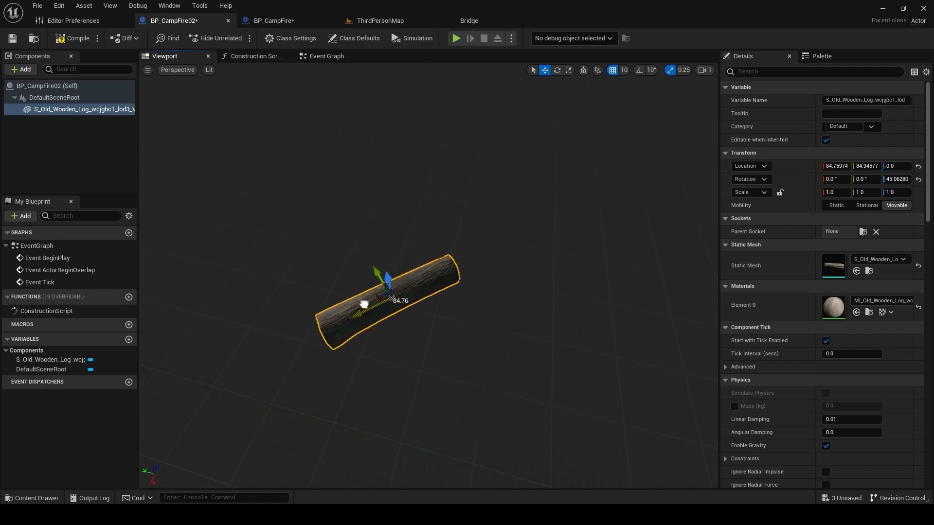
pyautogui.click(340, 297)
# - Duplicate the log component and rotate the copy to about -44° yaw so it crosses the first log
pyautogui.click(50, 109)
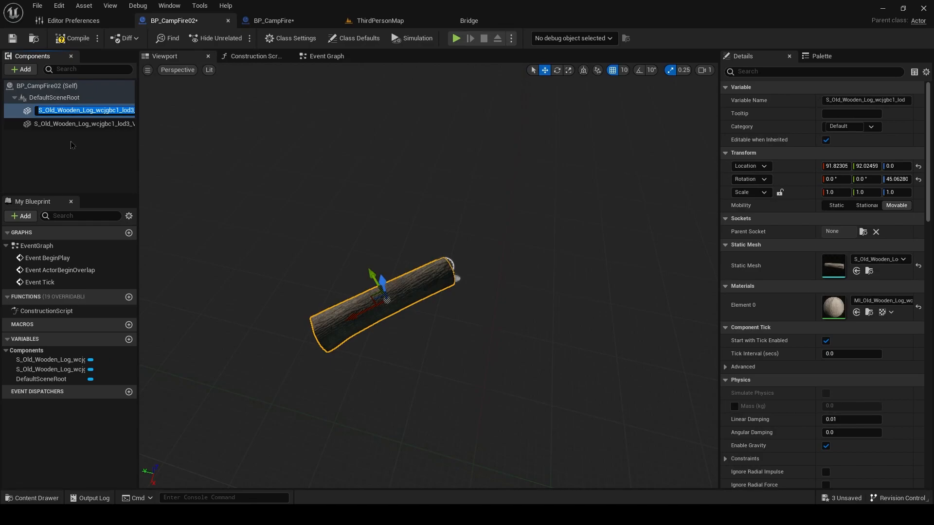
pyautogui.hotkey('ctrl', 'd')
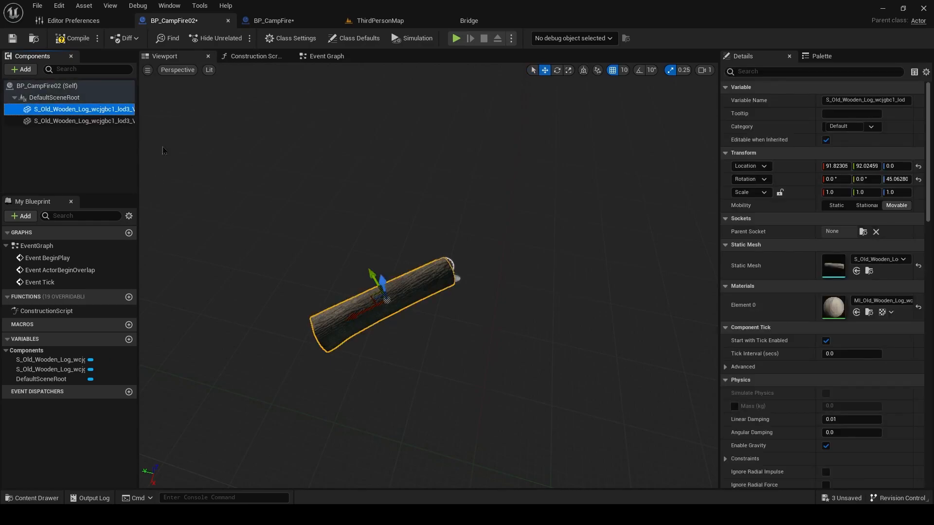
pyautogui.click(557, 70)
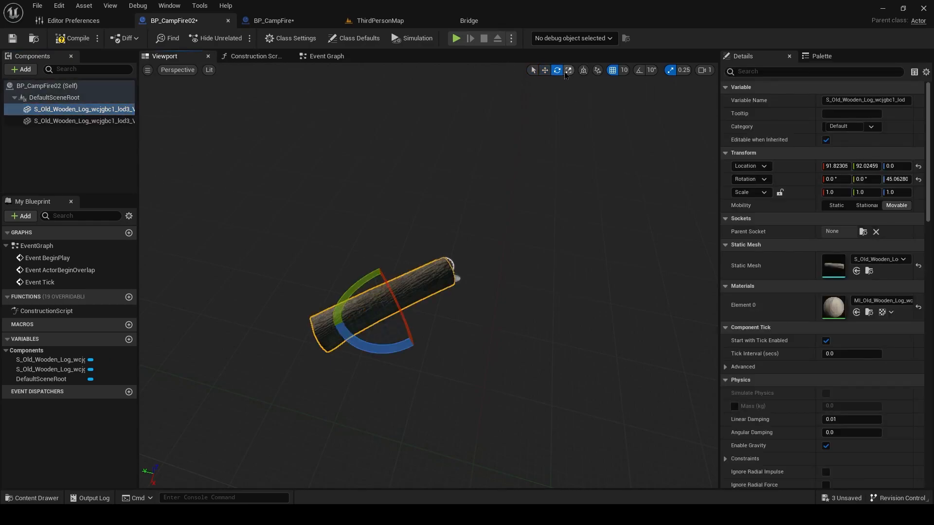
pyautogui.moveTo(387, 344); pyautogui.dragTo(357, 344, button='right')
pyautogui.moveTo(392, 338); pyautogui.dragTo(394, 271)
pyautogui.hotkey('ctrl', 'z')
pyautogui.moveTo(393, 324); pyautogui.dragTo(437, 369)
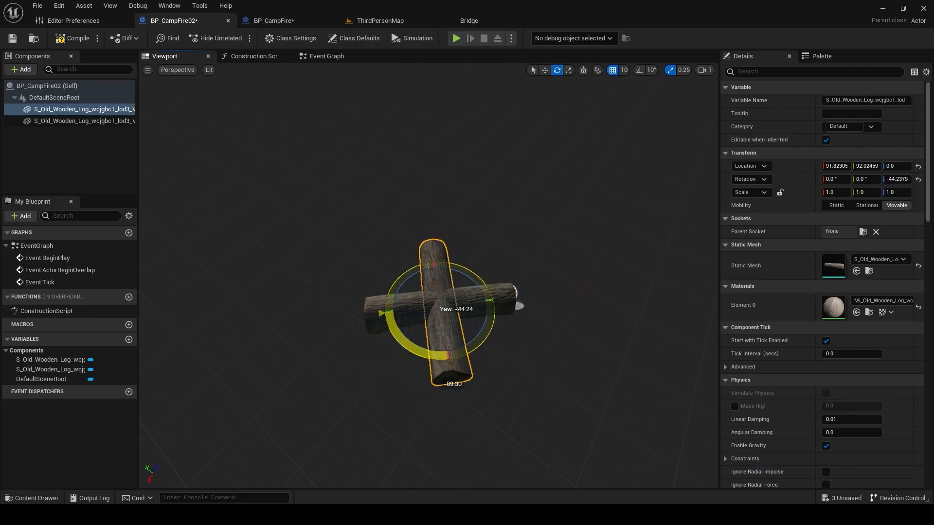
# - Readjust the second log's yaw so the two logs cross at a narrower angle, leaving room for a third
pyautogui.moveTo(298, 290); pyautogui.dragTo(398, 250, button='right')
pyautogui.click(56, 157)
pyautogui.moveTo(311, 310); pyautogui.dragTo(311, 340, button='right')
pyautogui.click(386, 327)
pyautogui.moveTo(444, 325); pyautogui.dragTo(462, 329)
# - Duplicate the second log and rotate the new copy to about -74° yaw, forming a six-armed star of logs
pyautogui.hotkey('ctrl', 'd')
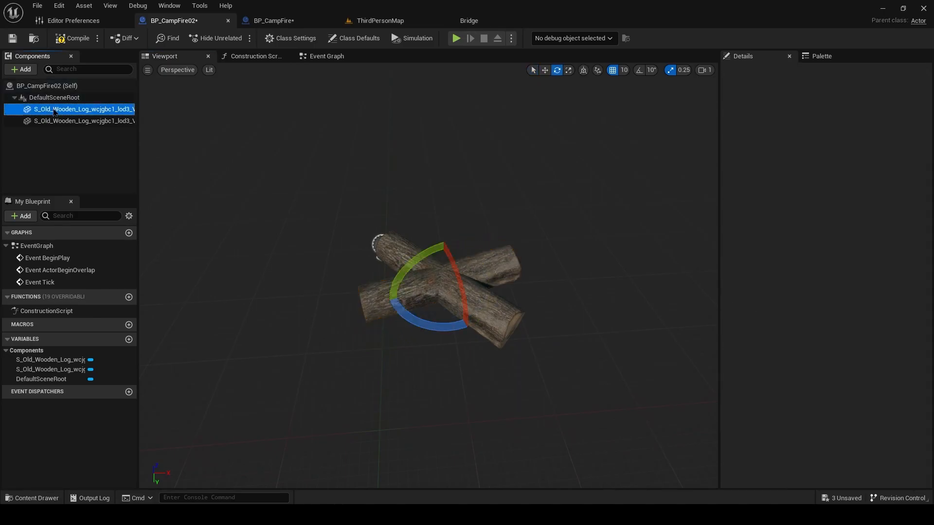
pyautogui.click(418, 322)
pyautogui.moveTo(415, 325); pyautogui.dragTo(468, 334)
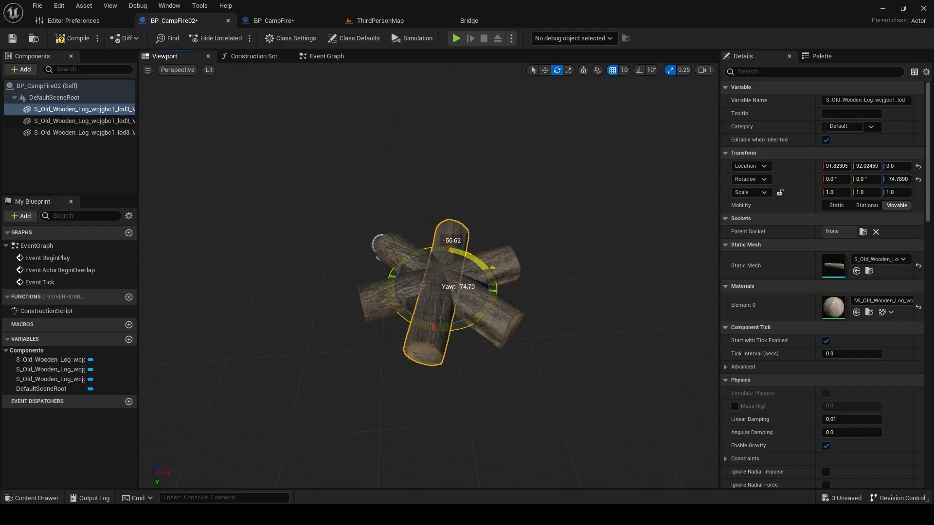
pyautogui.scroll(-3, 420, 322)
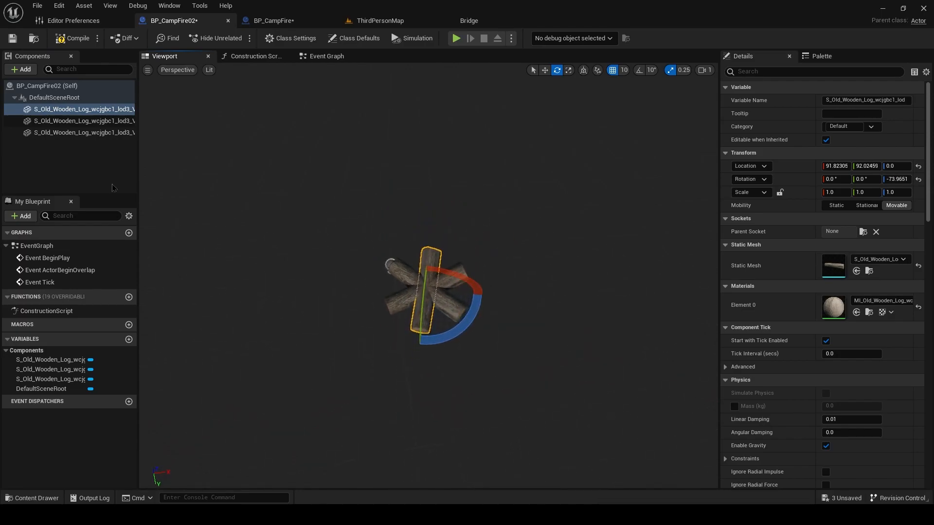
pyautogui.click(75, 185)
pyautogui.moveTo(312, 224); pyautogui.dragTo(321, 224, button='right')
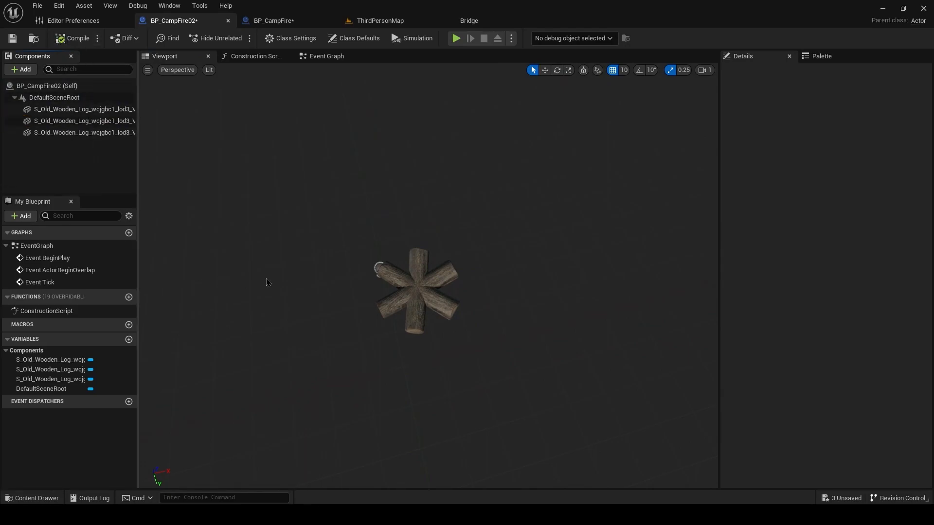
# - Browse to the StarterContent Particles folder in the project content and check the available particle systems
pyautogui.hotkey('ctrl', 'space')
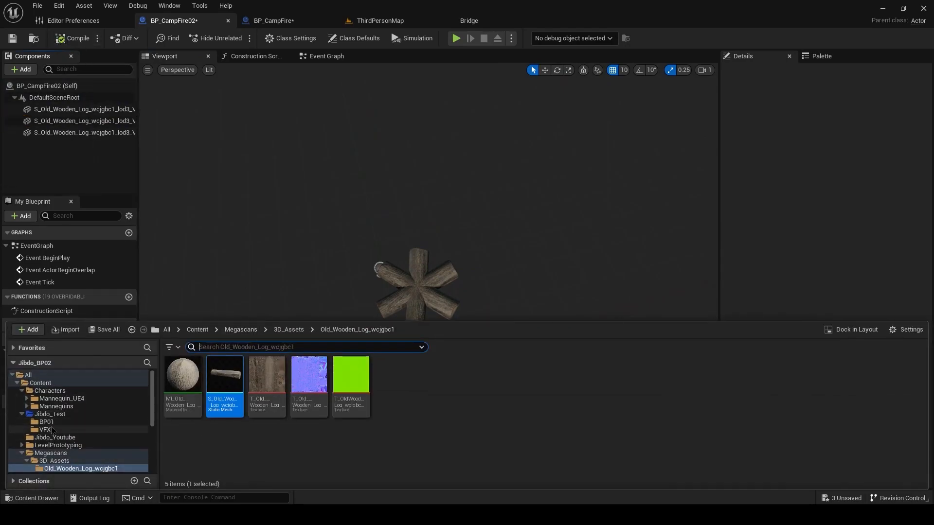
pyautogui.scroll(-2, 89, 421)
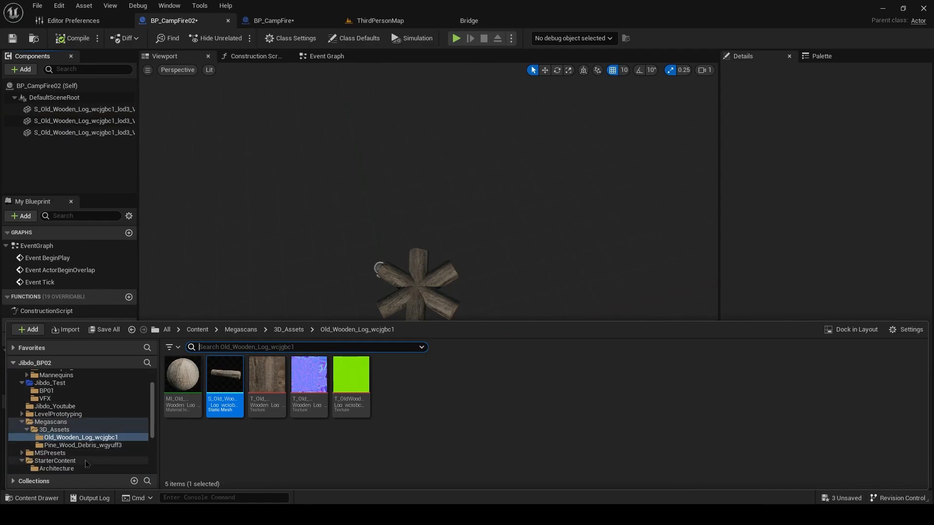
pyautogui.click(67, 462)
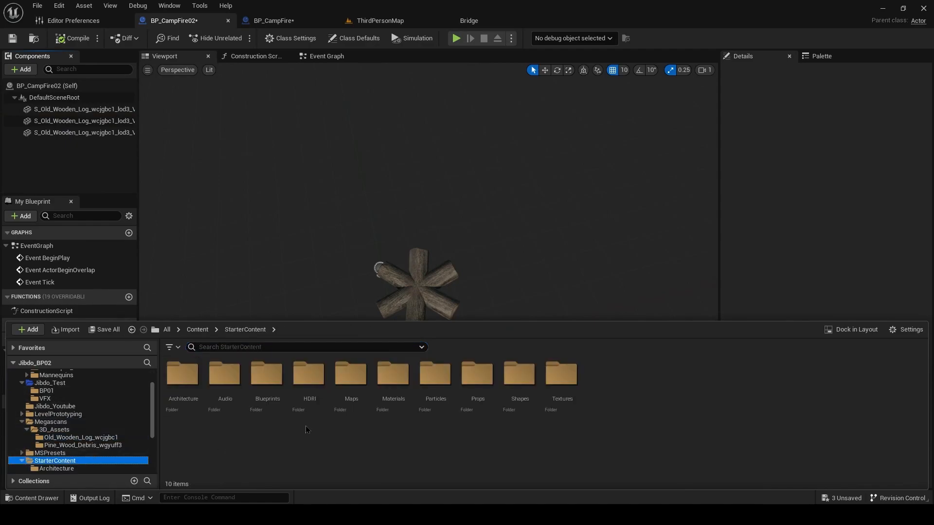
pyautogui.scroll(2, 63, 399)
pyautogui.click(61, 384)
pyautogui.doubleClick(440, 380)
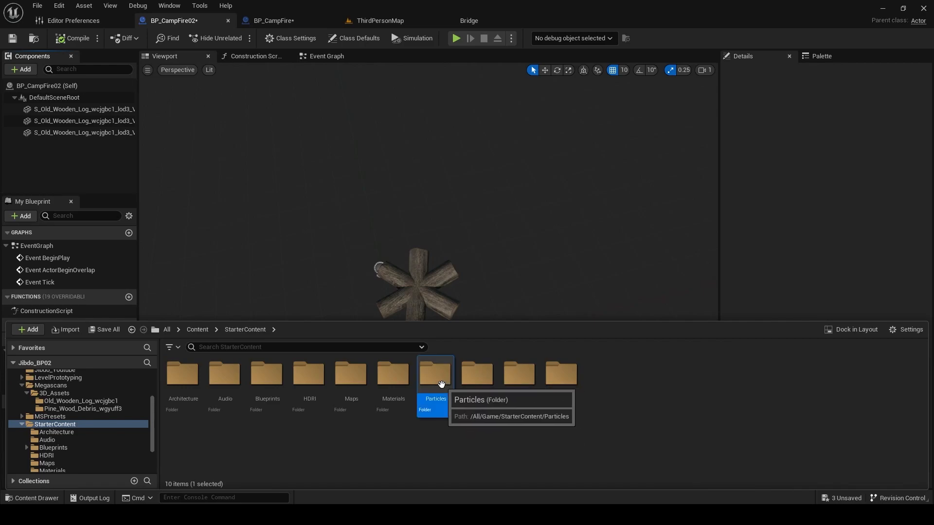
pyautogui.doubleClick(440, 379)
pyautogui.moveTo(356, 418)
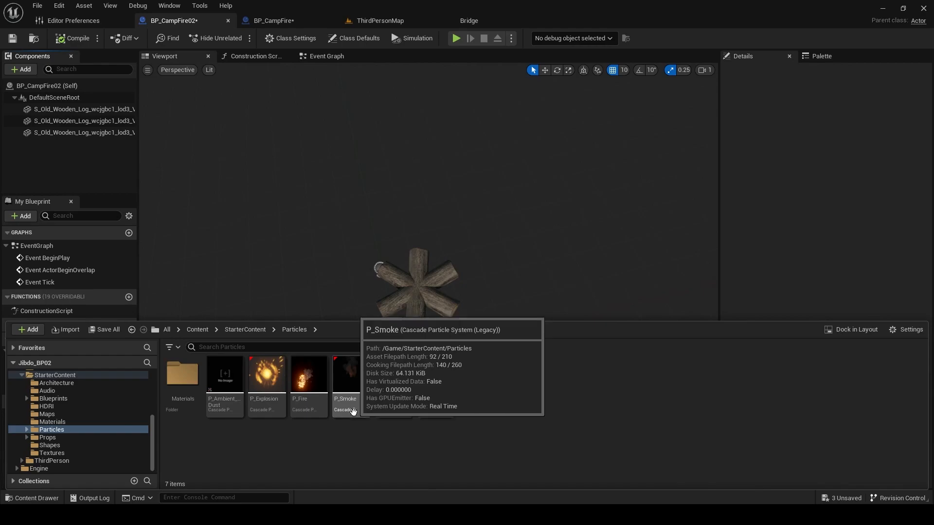
pyautogui.click(82, 170)
# - Add a Cascade Particle System component to the campfire Blueprint
pyautogui.click(23, 69)
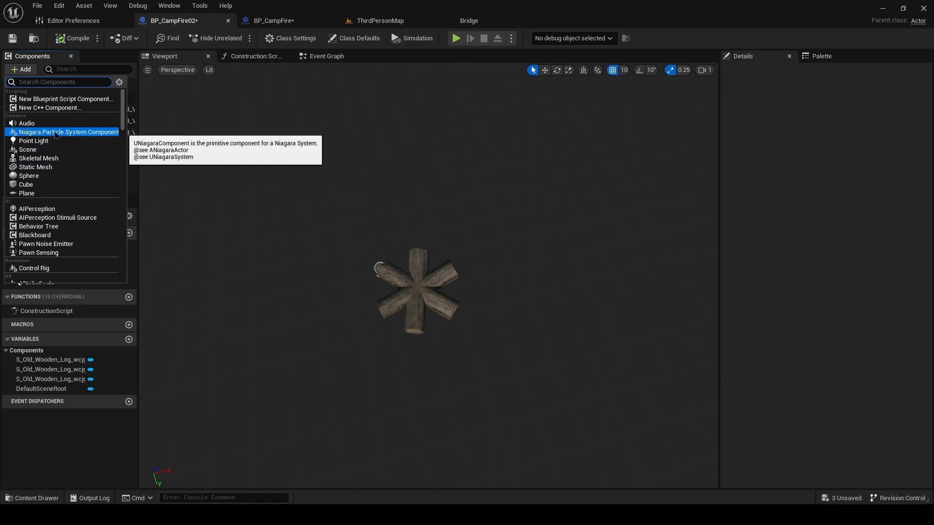
pyautogui.scroll(-5, 71, 204)
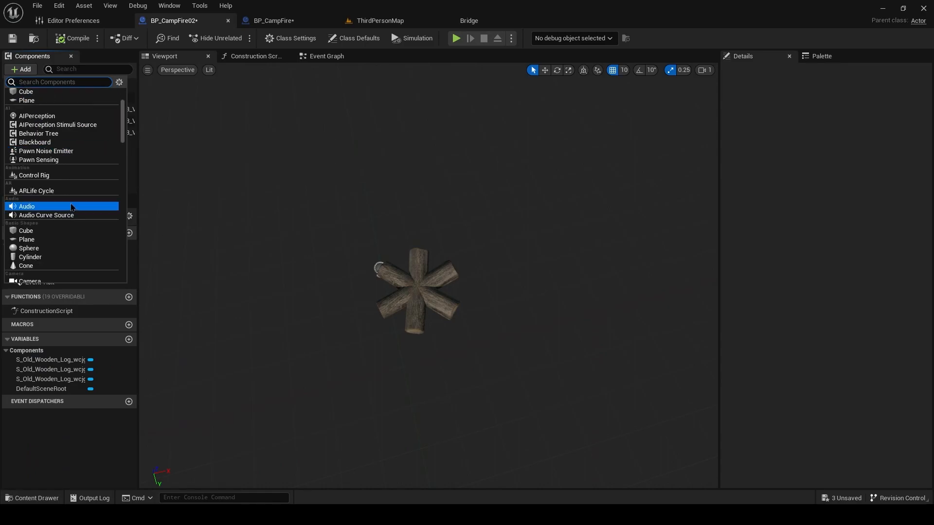
pyautogui.scroll(-6, 73, 214)
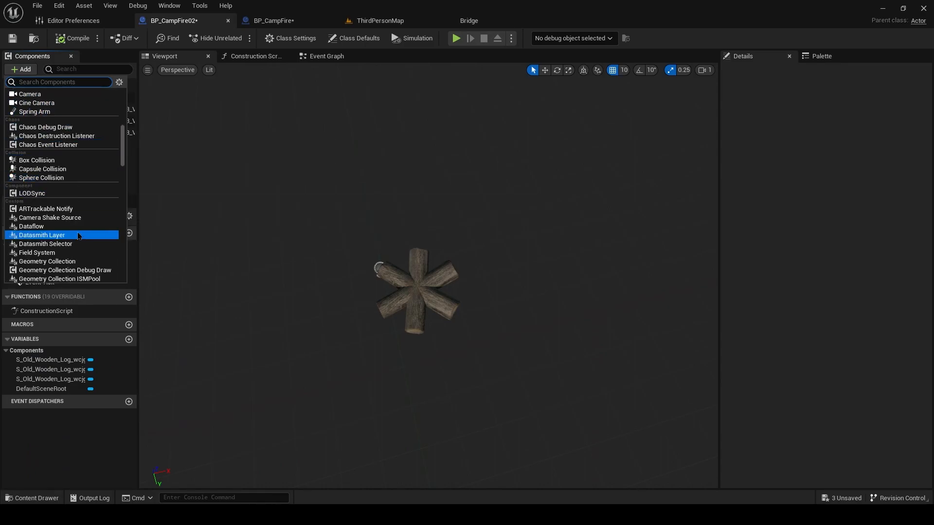
pyautogui.write('cas')
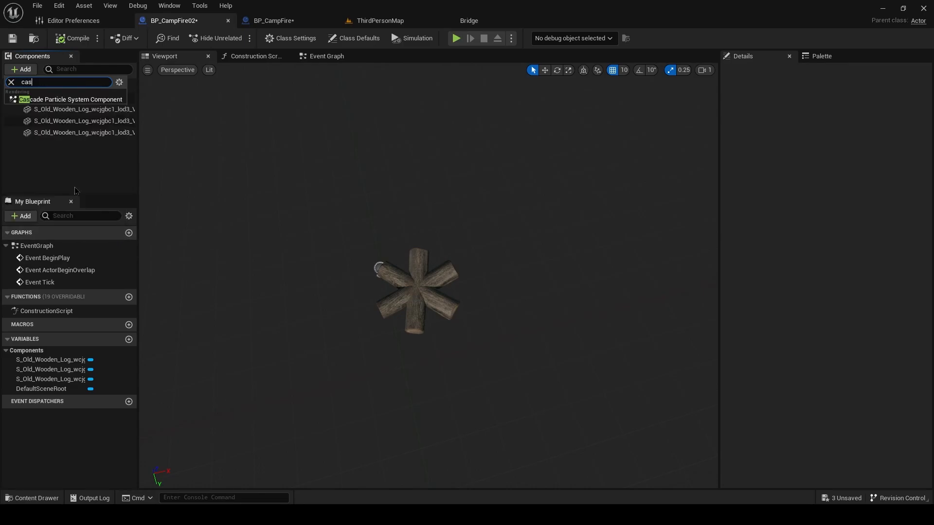
pyautogui.click(70, 100)
pyautogui.click(65, 153)
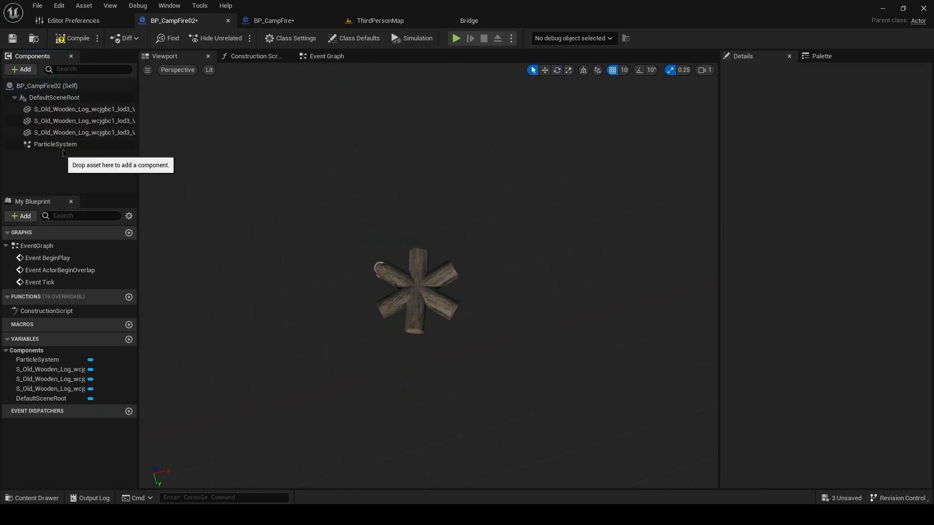
# - Assign P_Fire from the StarterContent Particles folder as the particle system component's template
pyautogui.click(67, 146)
pyautogui.press('e')
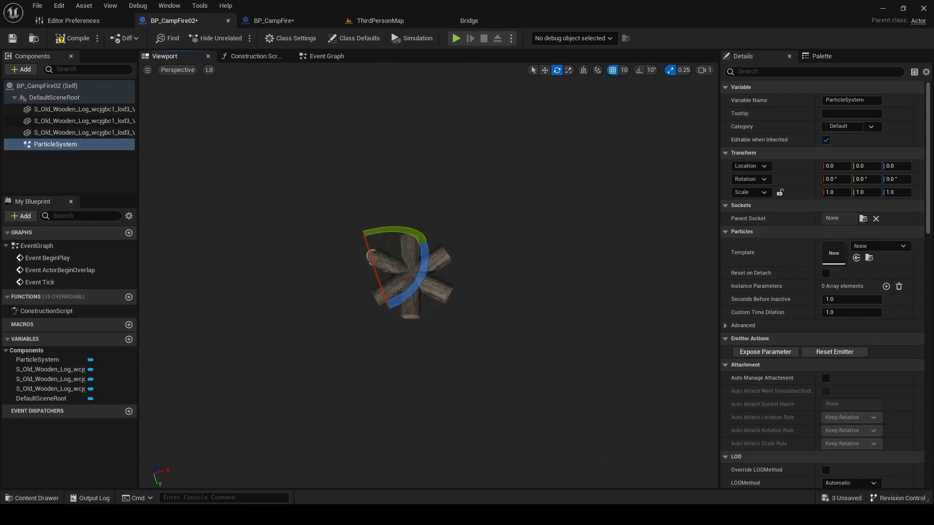
pyautogui.click(82, 145)
pyautogui.moveTo(449, 272); pyautogui.dragTo(440, 274, button='right')
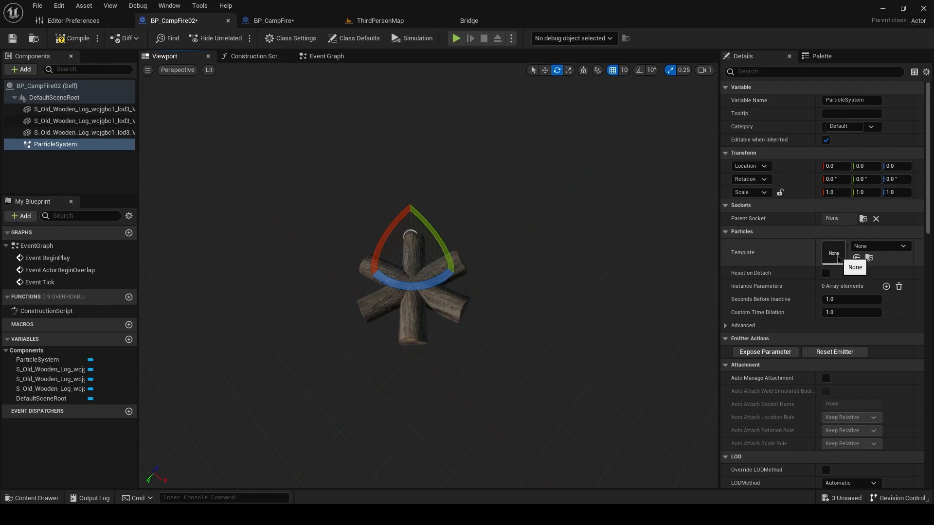
pyautogui.hotkey('ctrl', 'space')
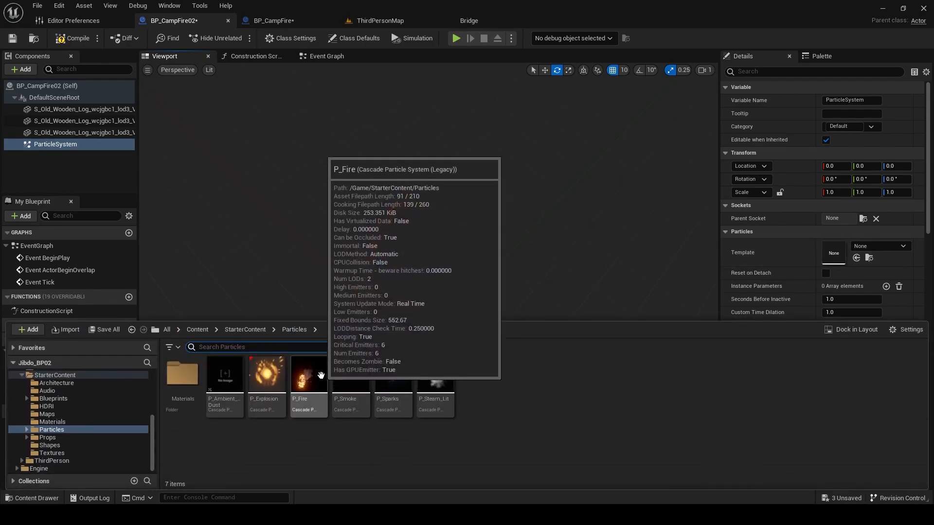
pyautogui.click(306, 382)
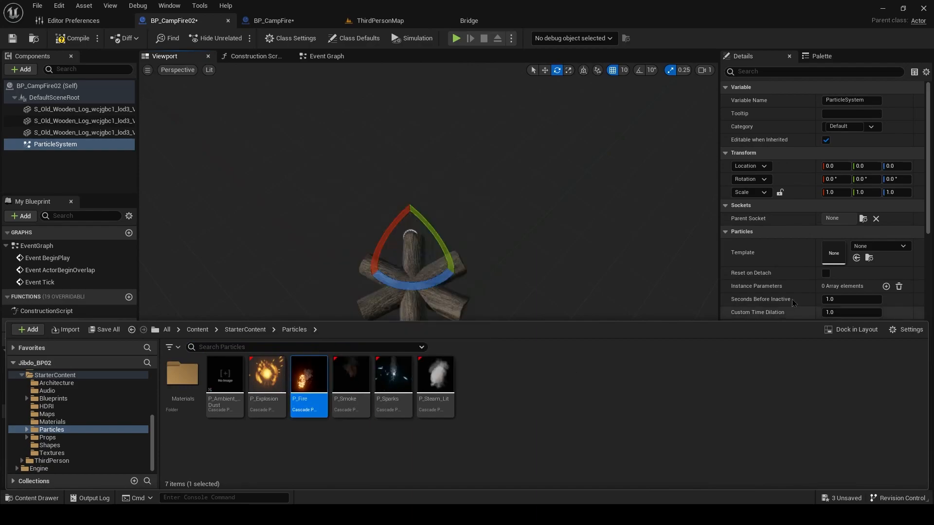
pyautogui.click(856, 258)
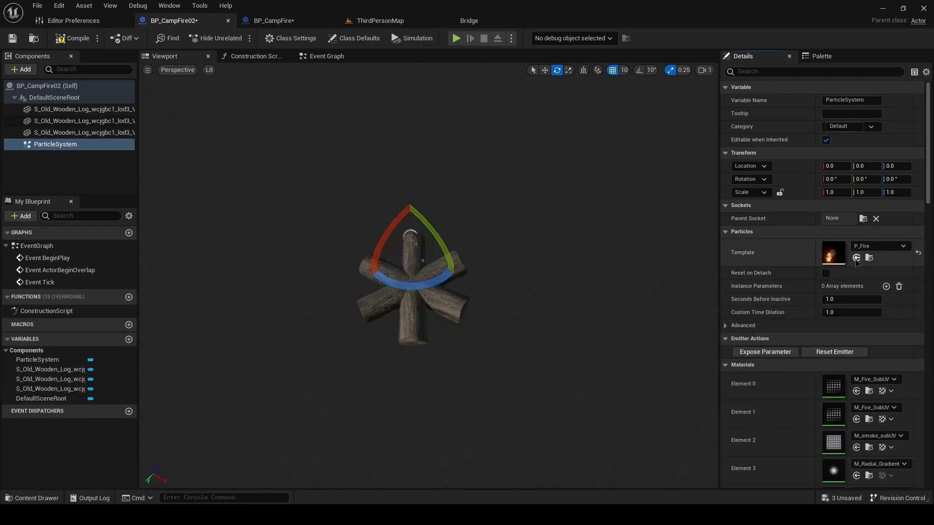
pyautogui.moveTo(532, 359); pyautogui.dragTo(541, 342, button='right')
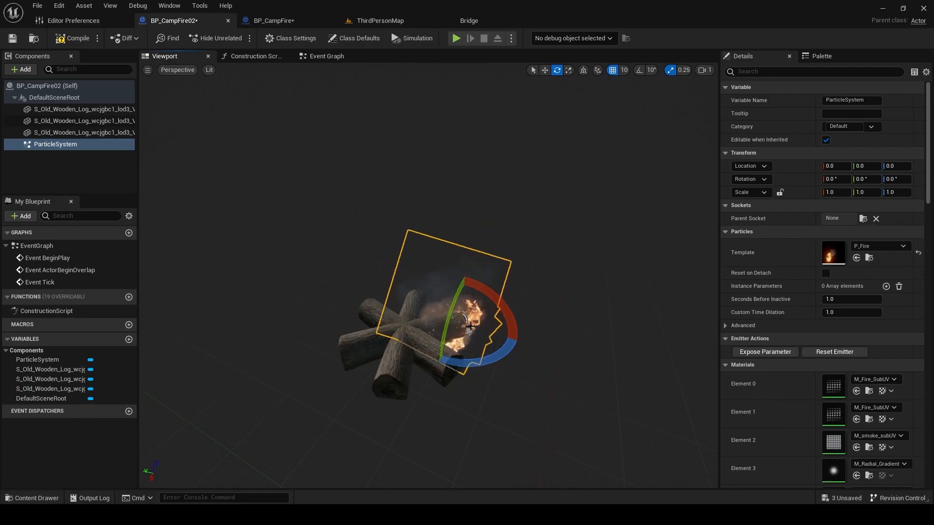
# - Try nesting the particle system under the second log and attach it back to DefaultSceneRoot
pyautogui.moveTo(53, 144); pyautogui.dragTo(61, 125)
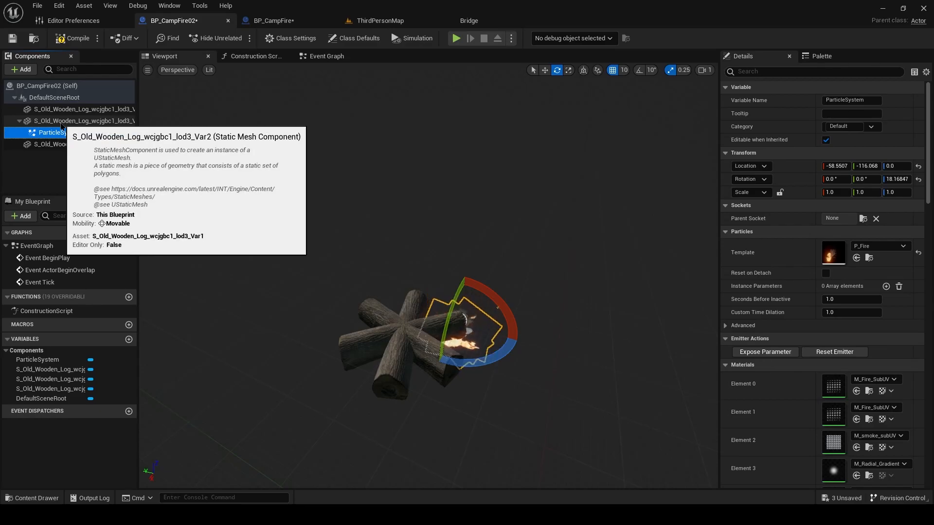
pyautogui.click(76, 171)
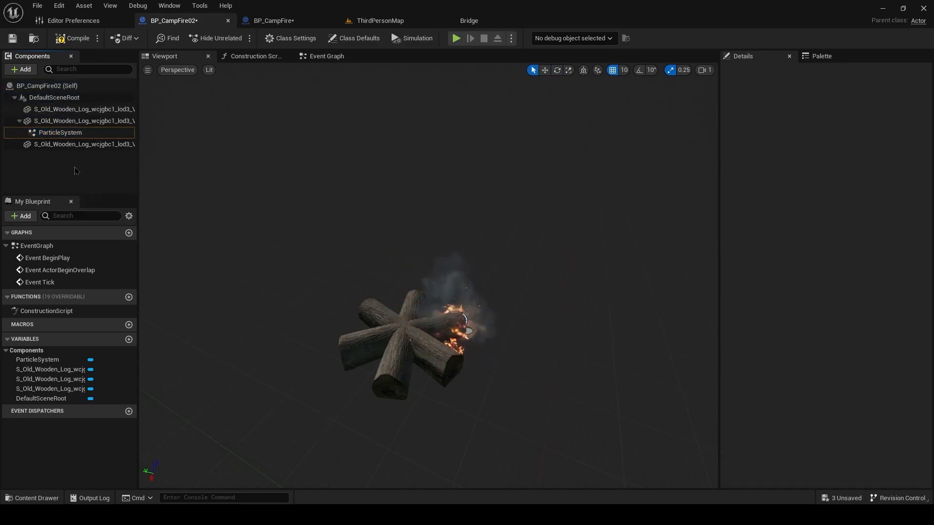
pyautogui.moveTo(60, 132); pyautogui.dragTo(84, 114)
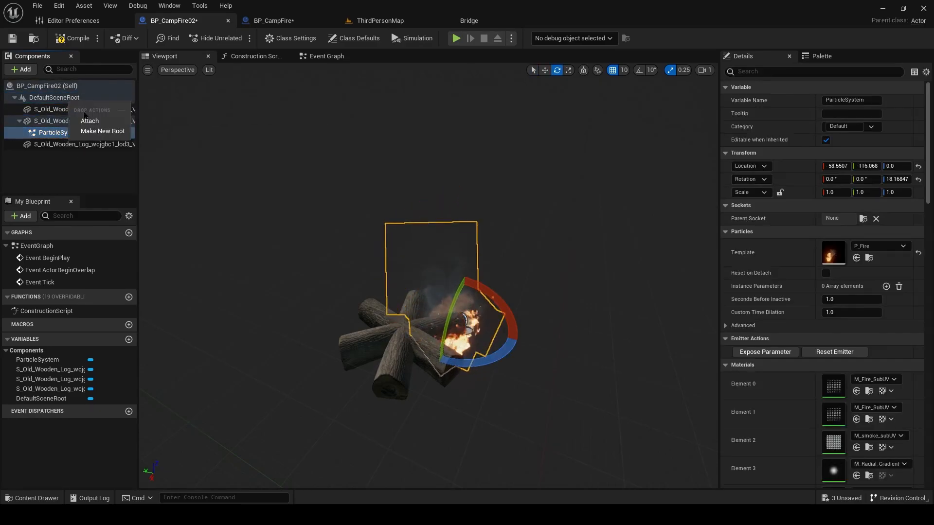
pyautogui.click(89, 120)
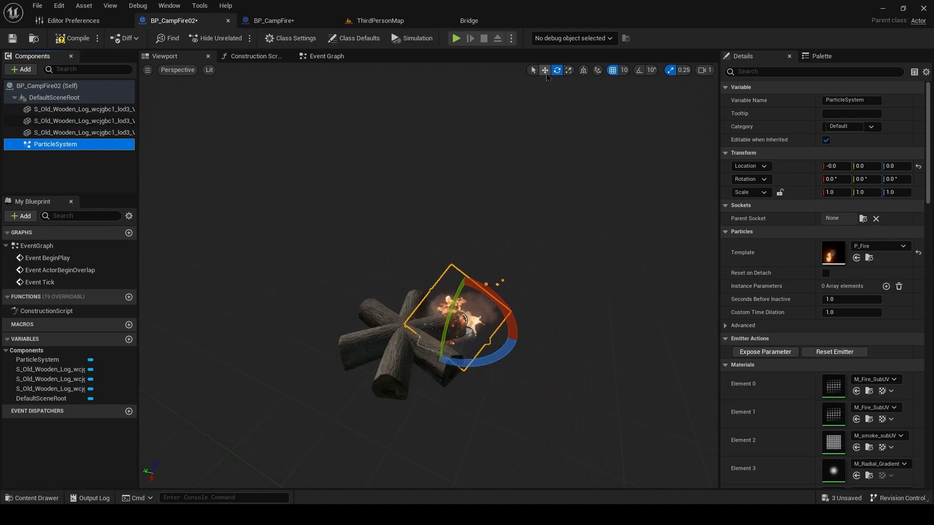
# - Move the fire to the centre of the logs at X 80, Y 100, Z 20 and scale it uniformly to -1.75
pyautogui.click(544, 71)
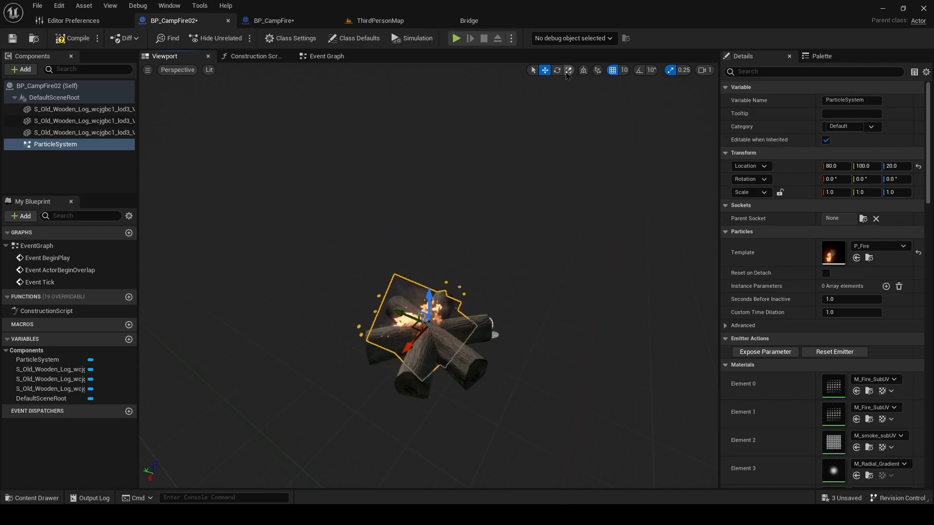
pyautogui.click(421, 323)
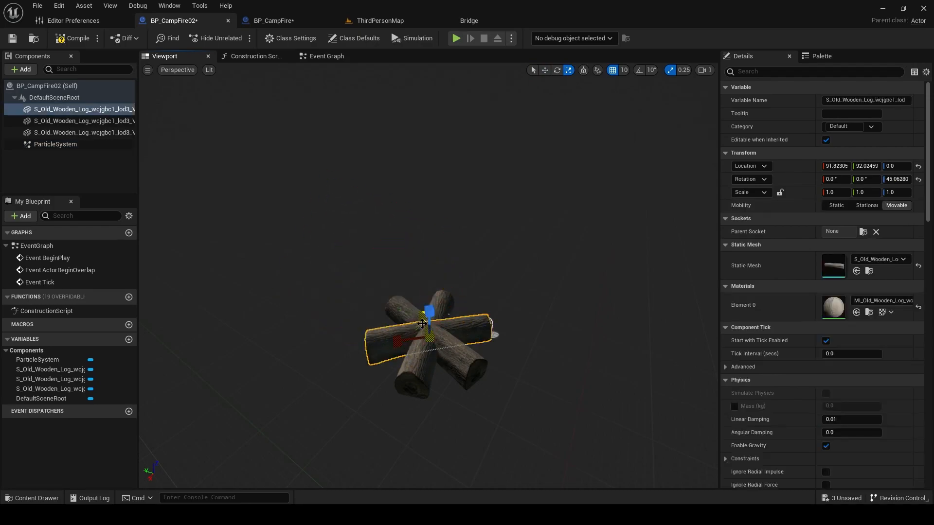
pyautogui.click(73, 144)
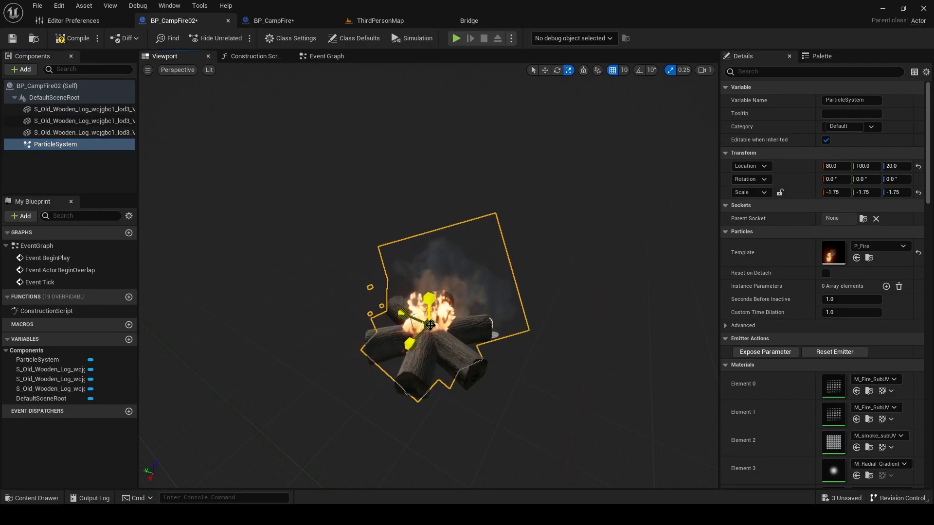
# - Raise the fire particle system to Z 50 and compile the Blueprint
pyautogui.moveTo(264, 215)
pyautogui.mouseDown(button='right')
pyautogui.moveTo(218, 219)
pyautogui.moveTo(263, 215)
pyautogui.mouseUp(button='right')
pyautogui.press('w')
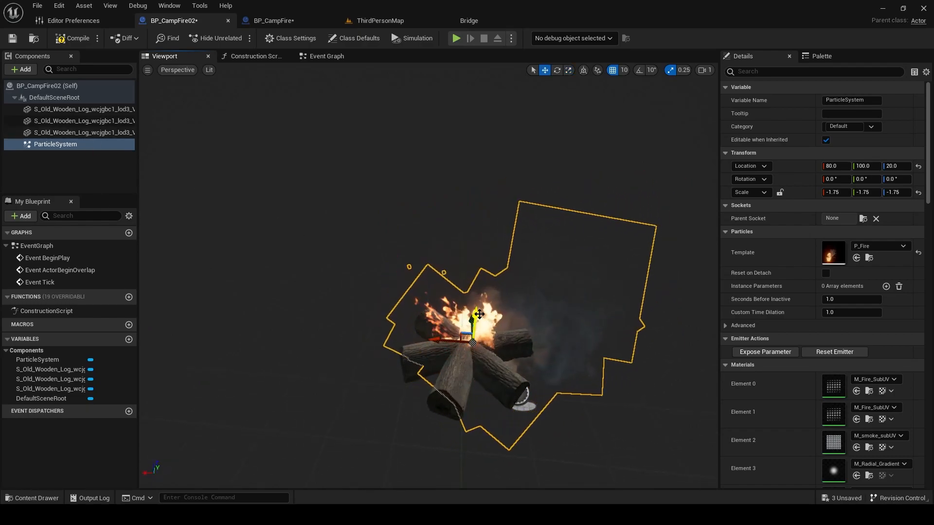
pyautogui.moveTo(475, 318); pyautogui.dragTo(480, 303)
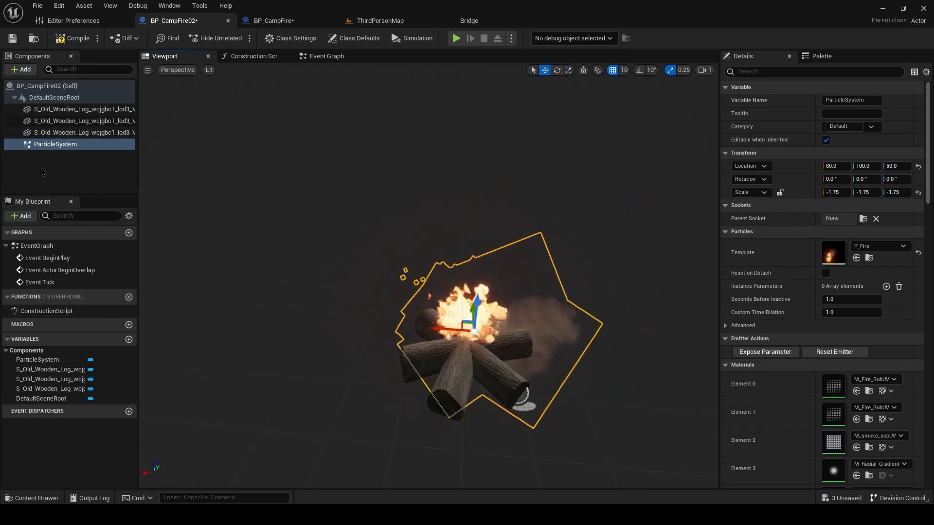
pyautogui.click(85, 170)
pyautogui.click(78, 39)
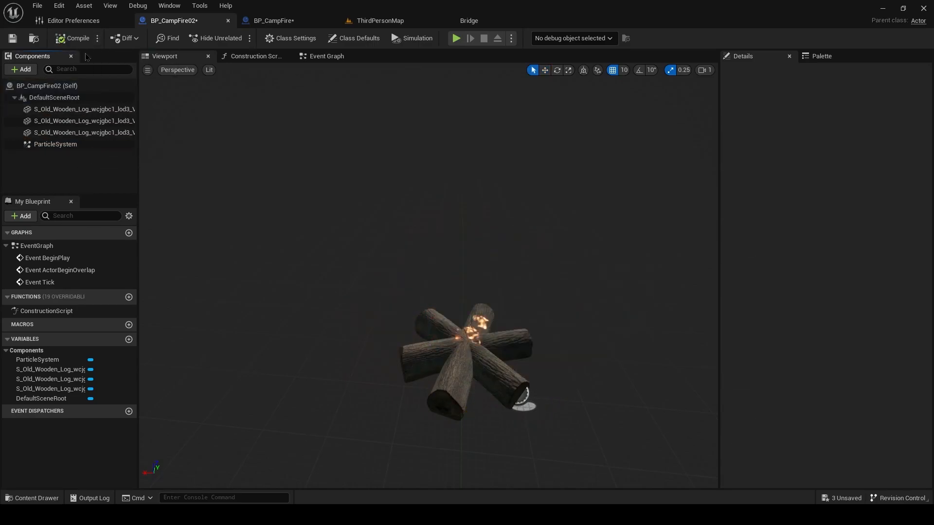
# - Place a BP_CampFire02 instance in ThirdPersonMap near the existing campfire, at about X 950, Y 1130, Z 10
pyautogui.click(379, 22)
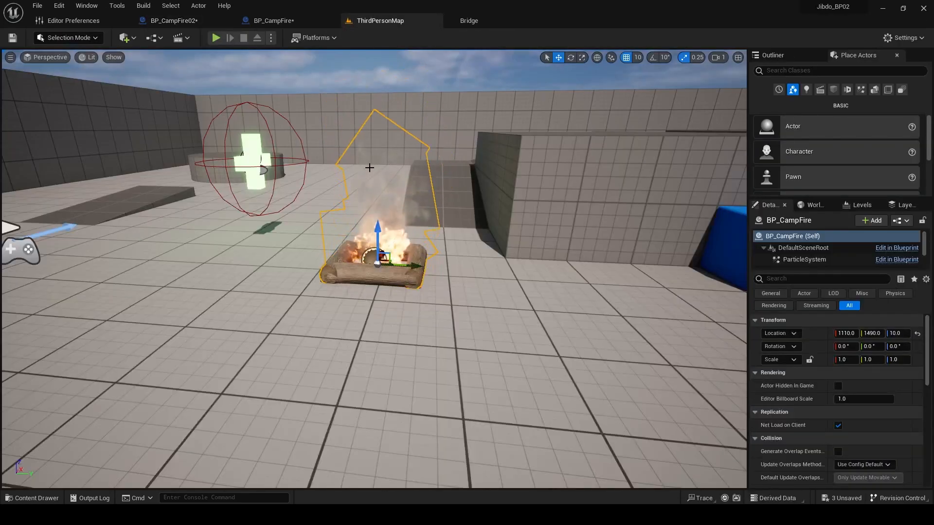
pyautogui.click(255, 282)
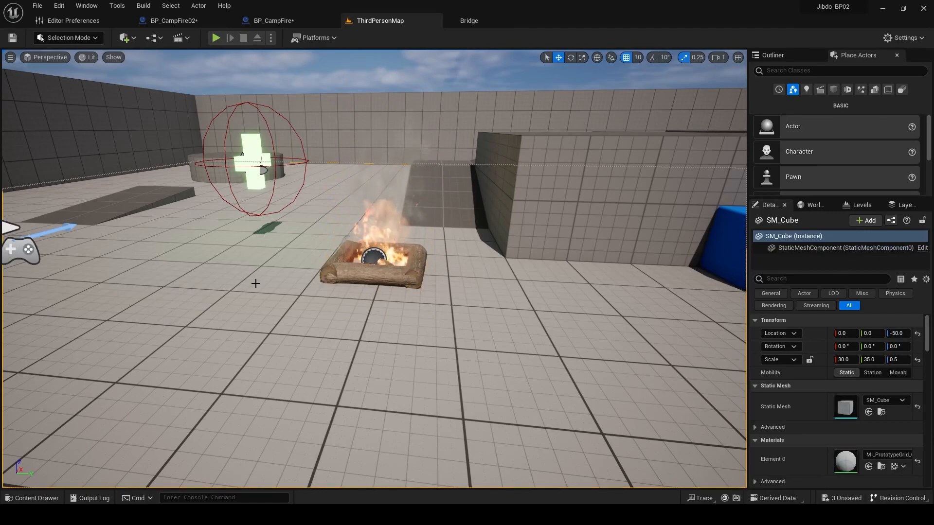
pyautogui.hotkey('ctrl', 'space')
pyautogui.scroll(5, 99, 406)
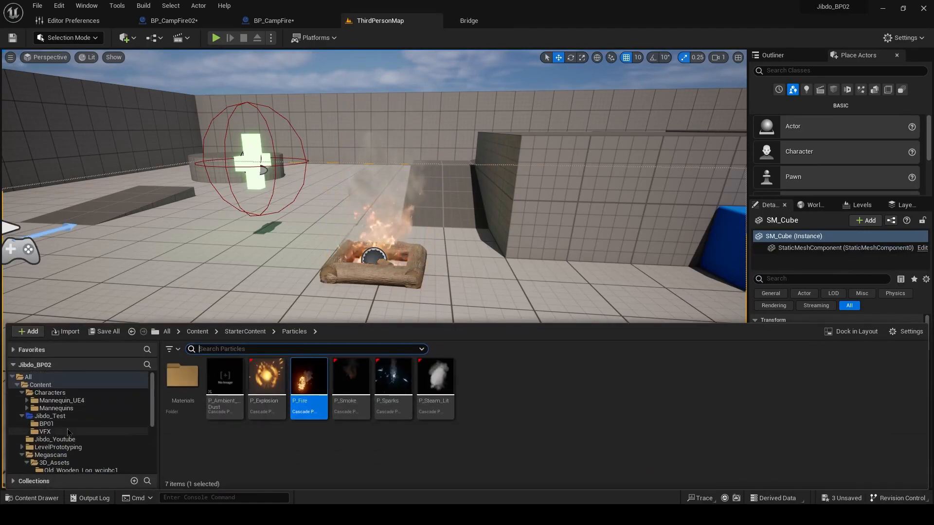
pyautogui.click(48, 423)
pyautogui.moveTo(182, 377); pyautogui.dragTo(102, 293)
pyautogui.moveTo(101, 293); pyautogui.dragTo(158, 288, button='right')
pyautogui.moveTo(468, 311); pyautogui.dragTo(469, 301)
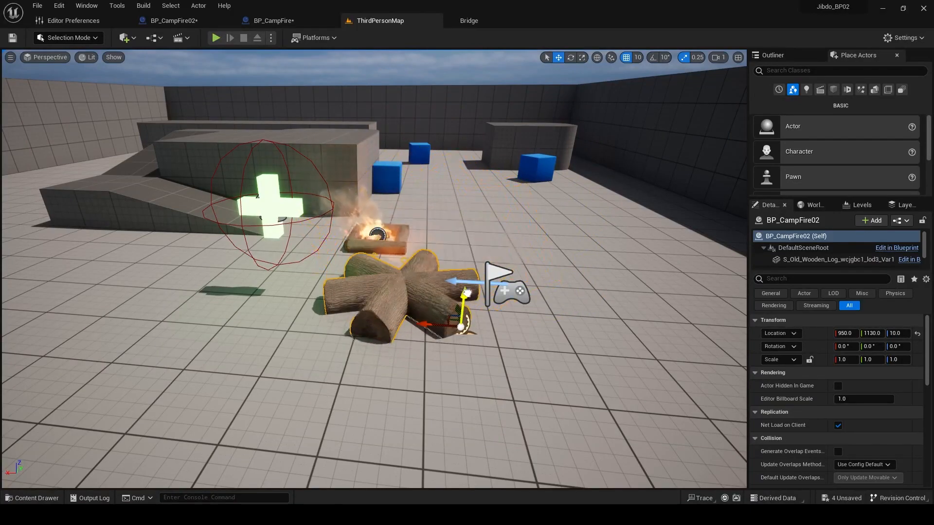
# - Return to the BP_CampFire02 Blueprint and add a second Cascade Particle System component
pyautogui.click(174, 21)
pyautogui.click(22, 69)
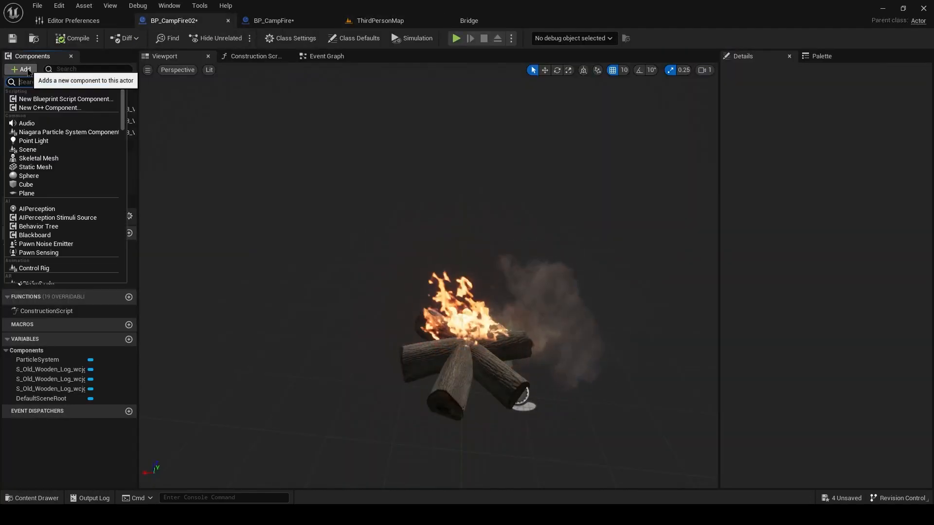
pyautogui.write('casca')
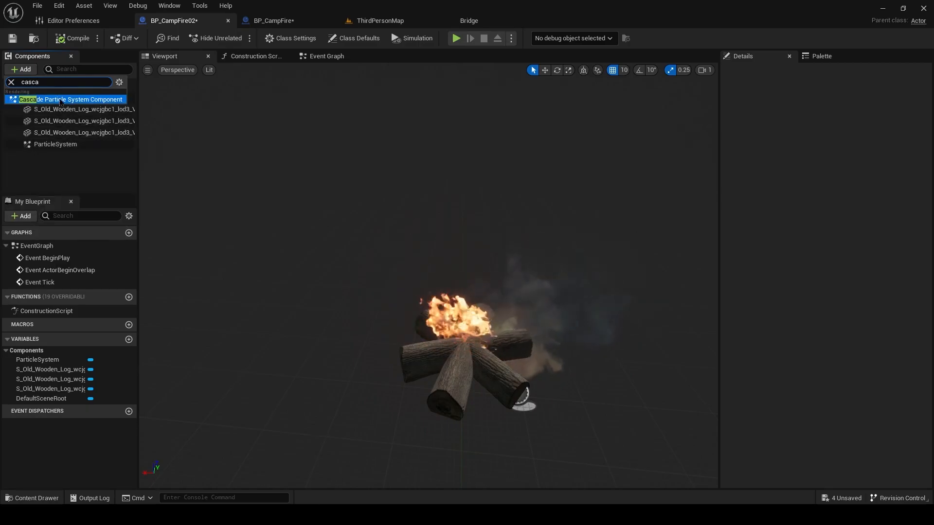
pyautogui.click(64, 99)
pyautogui.click(70, 176)
pyautogui.click(62, 156)
# - Assign P_Smoke from the StarterContent Particles folder as the template of the second particle system component
pyautogui.hotkey('ctrl', 'space')
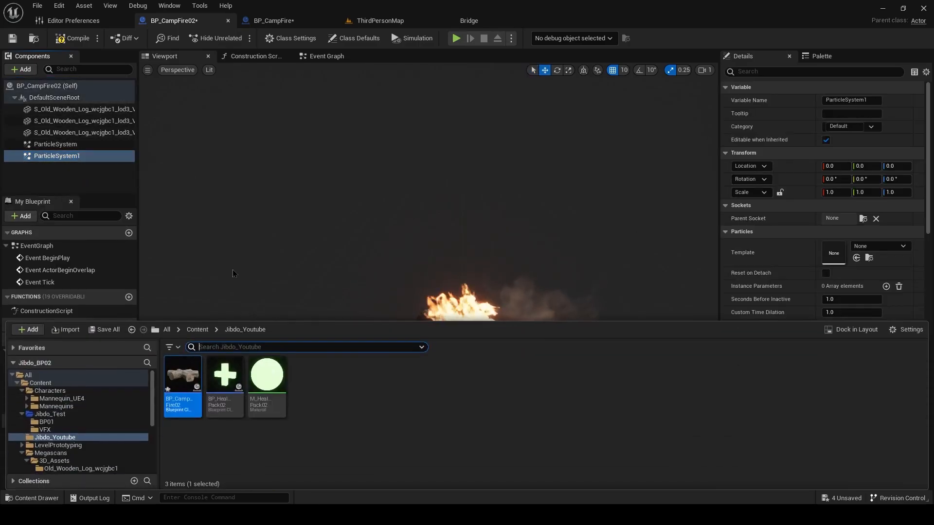
pyautogui.scroll(-3, 30, 440)
pyautogui.click(55, 414)
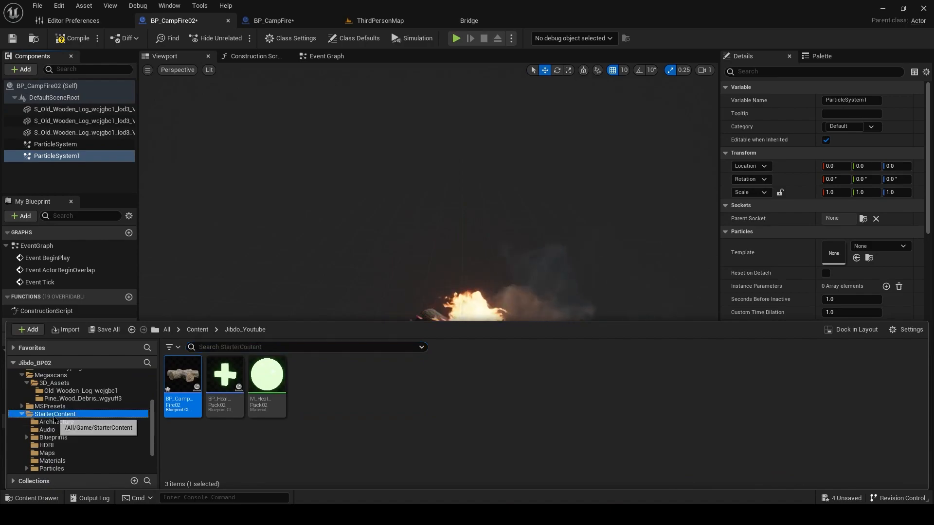
pyautogui.doubleClick(435, 374)
pyautogui.click(348, 382)
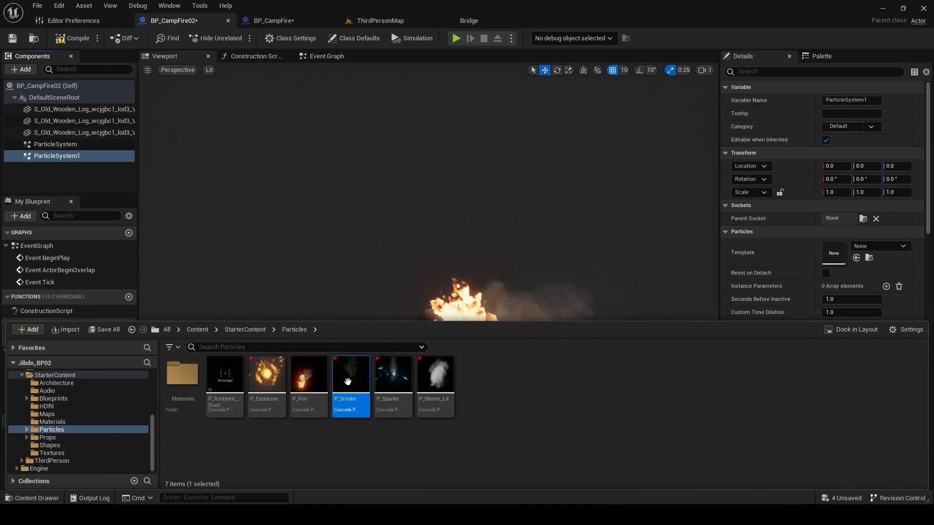
pyautogui.click(857, 259)
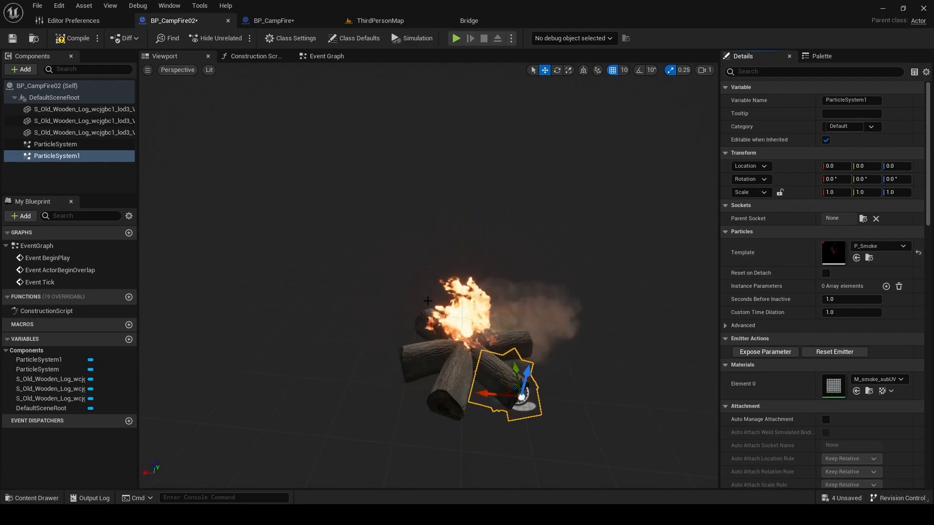
# - Move the smoke particle system to the centre of the logs at X 90, Y 90
pyautogui.click(74, 146)
pyautogui.click(57, 156)
pyautogui.moveTo(489, 389); pyautogui.dragTo(473, 392)
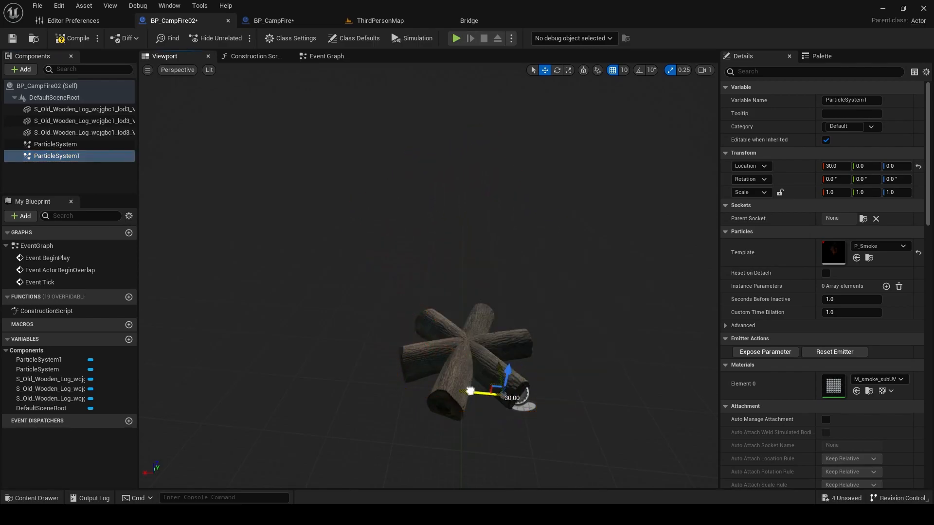
pyautogui.moveTo(473, 356); pyautogui.dragTo(362, 365, button='right')
pyautogui.moveTo(482, 400); pyautogui.dragTo(526, 402)
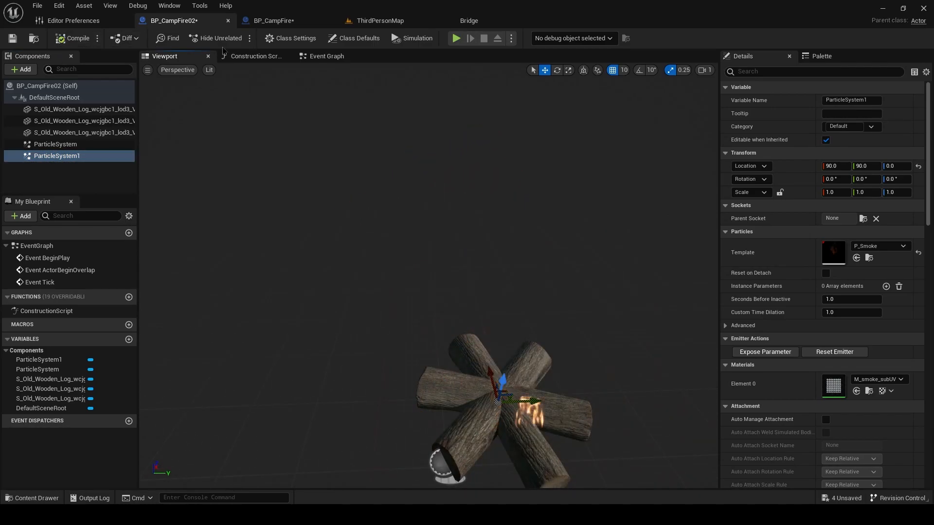
# - Play ThirdPersonMap and run the character around both campfires to inspect the fire and smoke
pyautogui.click(380, 21)
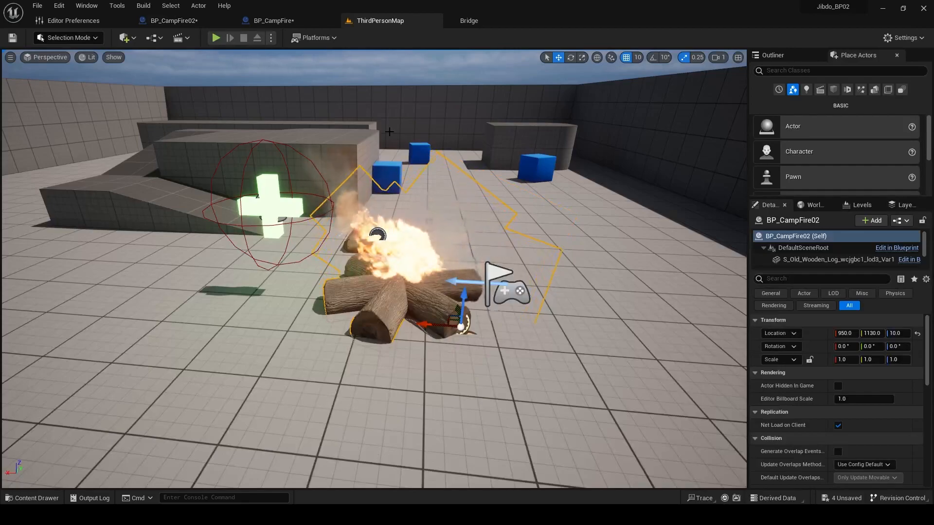
pyautogui.click(215, 38)
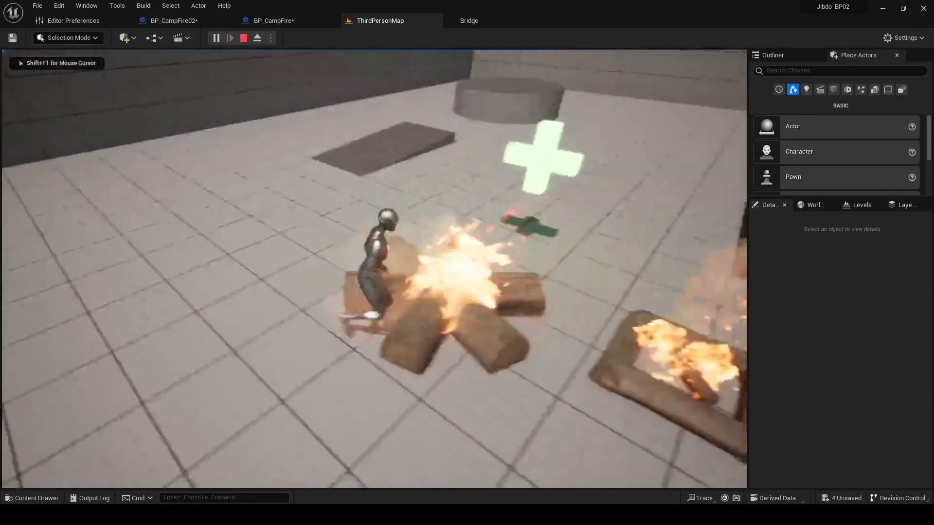
pyautogui.press('s')
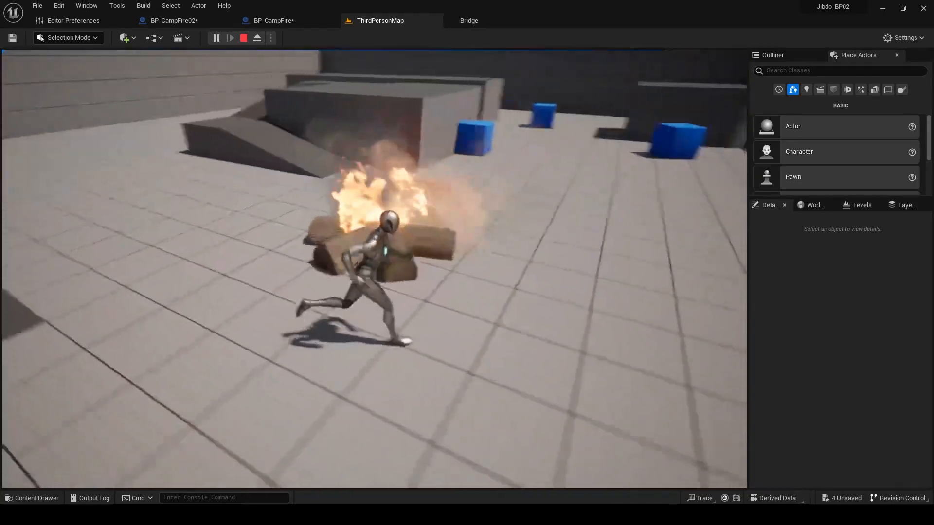
pyautogui.press('d')
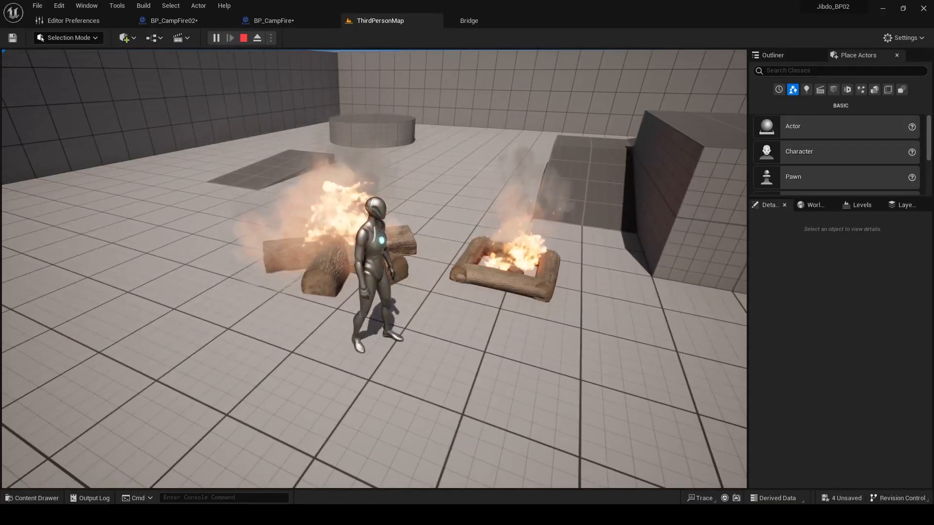